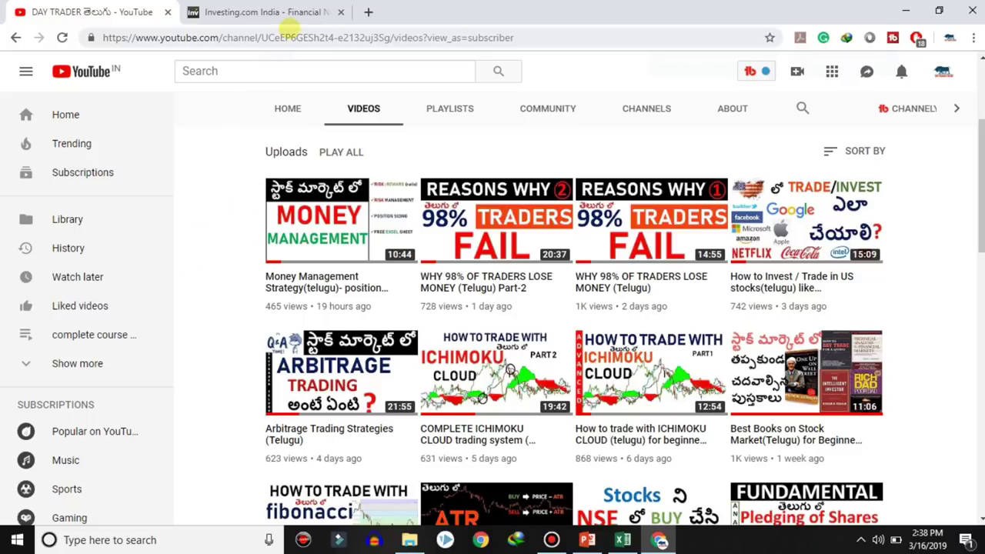
Switch to the Investing.com page and sign up for a free account with Google.
click(292, 12)
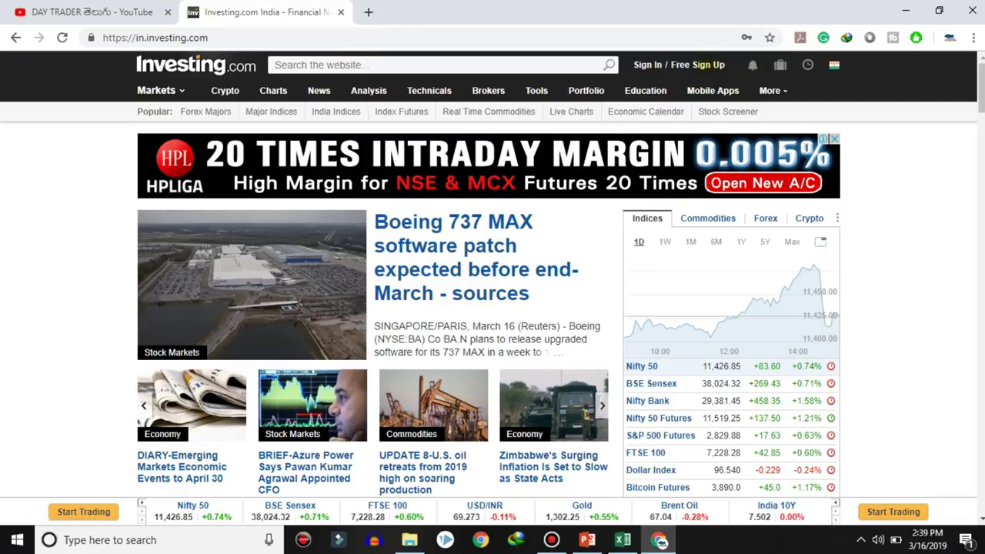
click(701, 65)
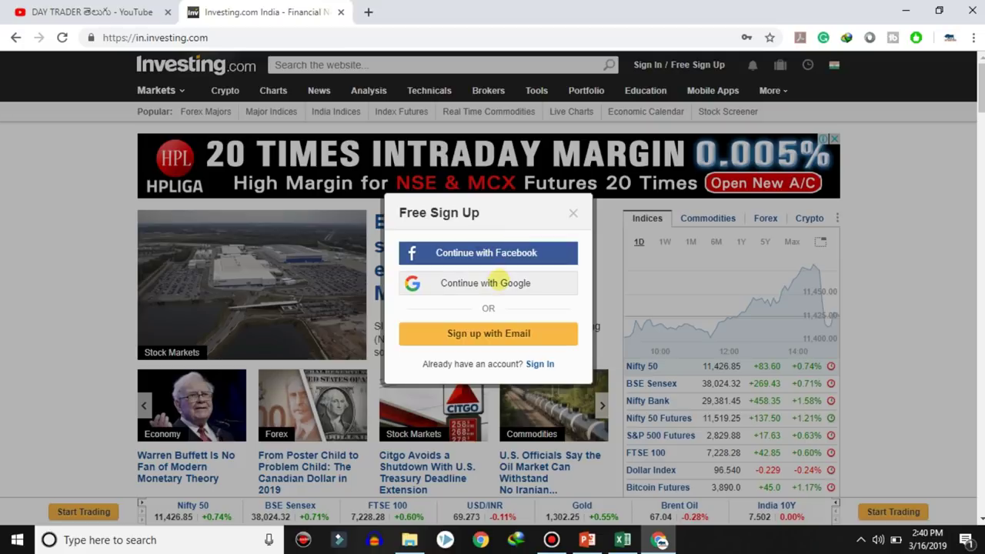
click(499, 280)
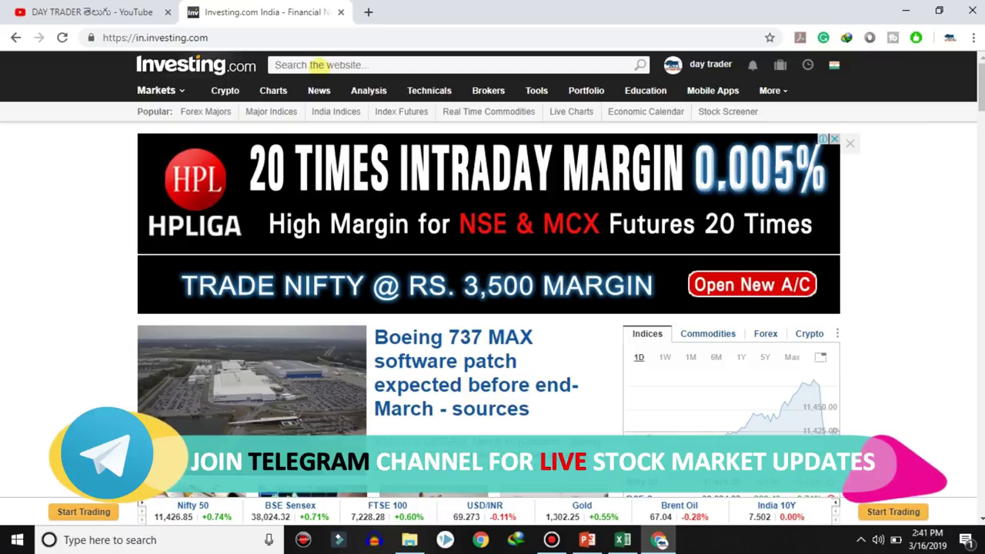
Search the website for "itc" and open the ITC Ltd share listed on NSE.
click(316, 65)
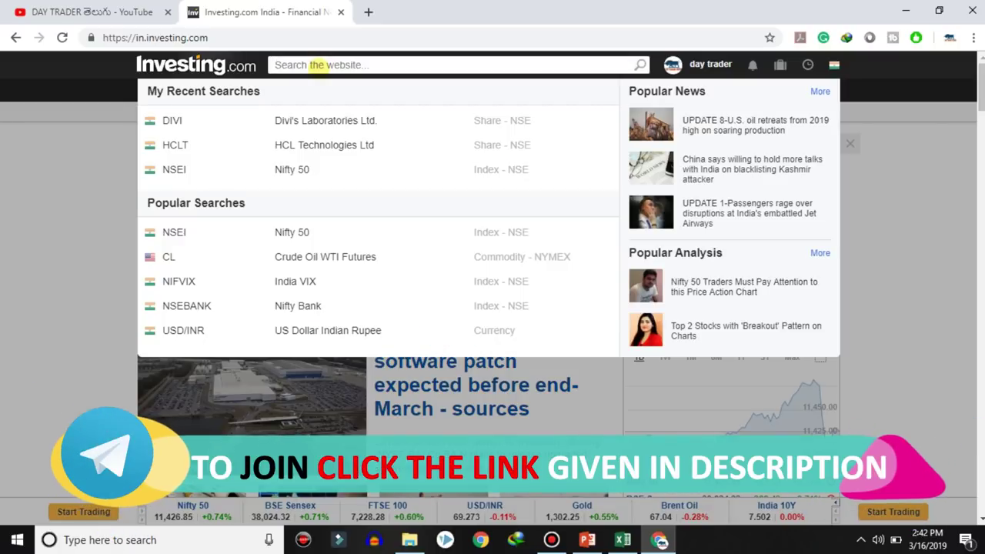
text(itc)
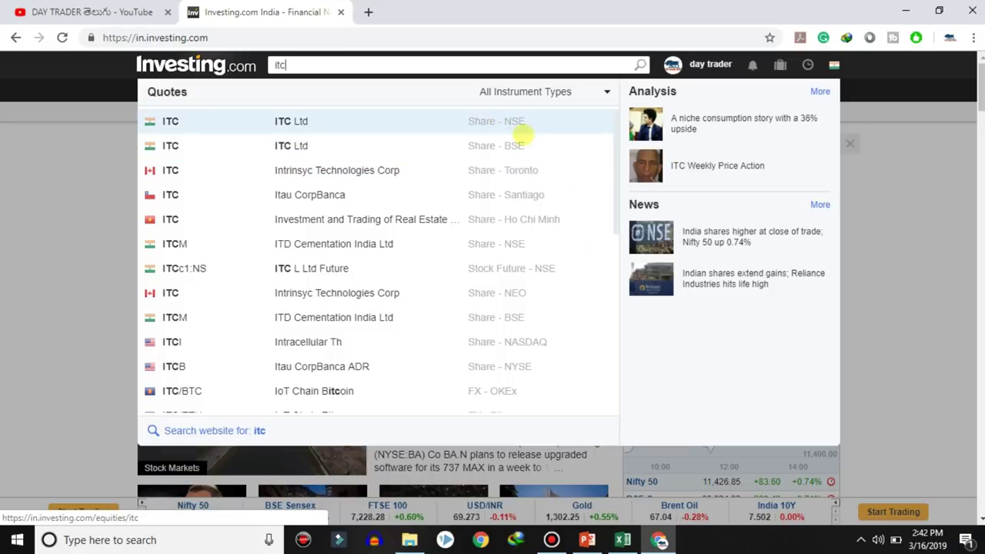
click(365, 123)
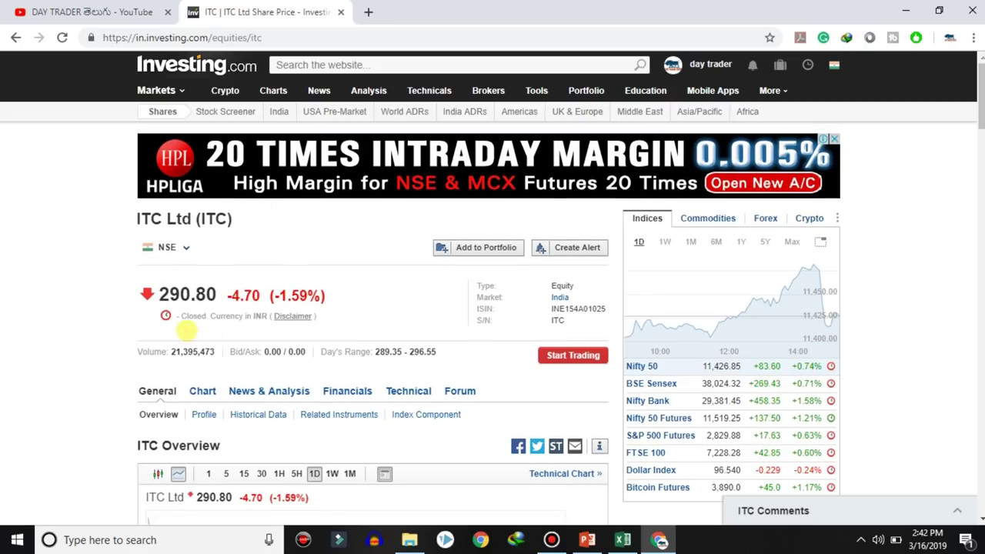
Open the technical chart of ITC Ltd and expand the streaming chart to full-screen mode.
scroll(62, 350, down, 3)
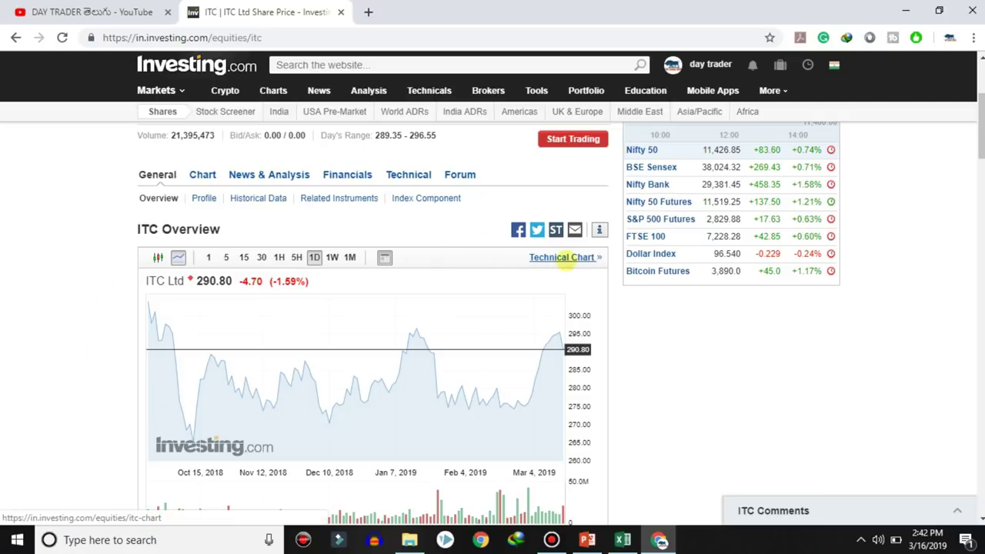
click(563, 257)
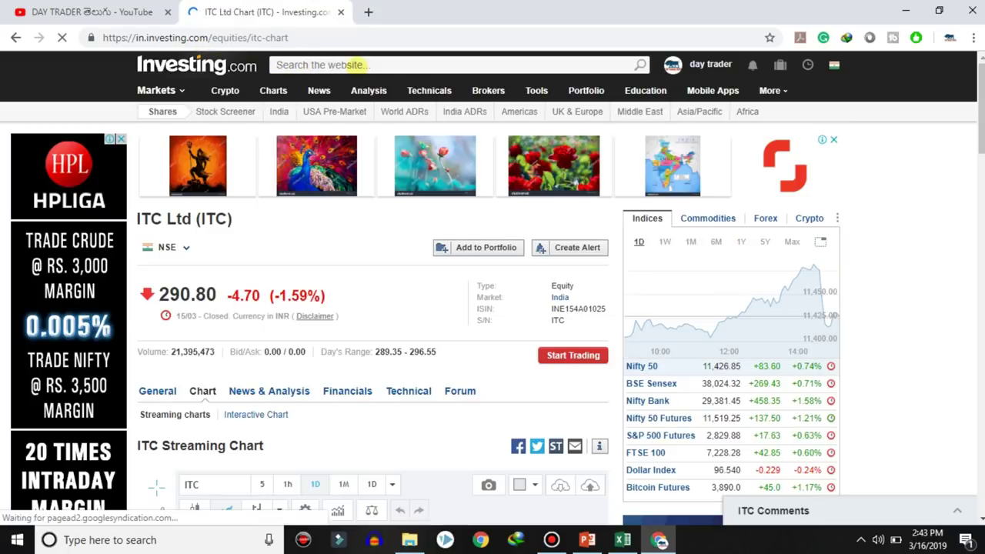
scroll(351, 319, down, 2)
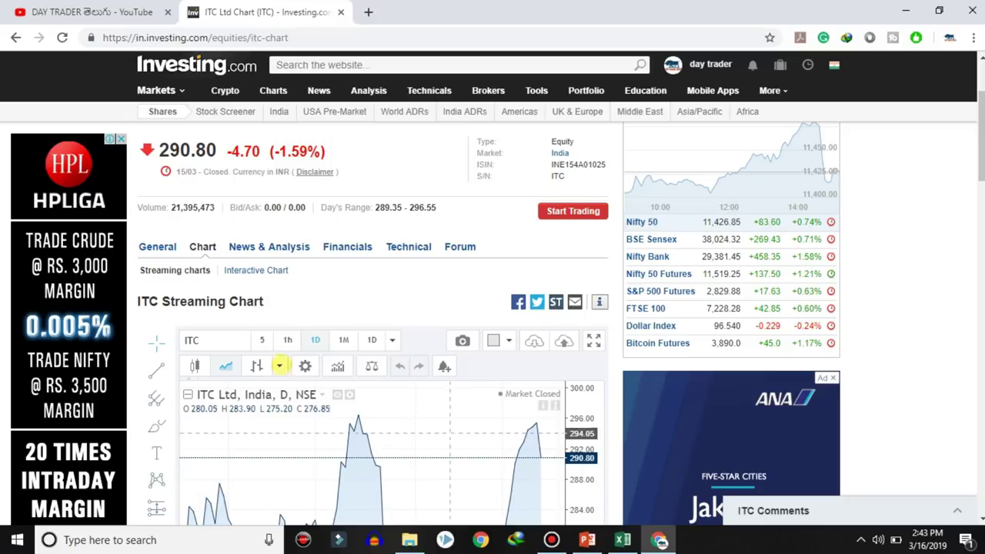
scroll(313, 289, down, 1)
scroll(312, 289, down, 2)
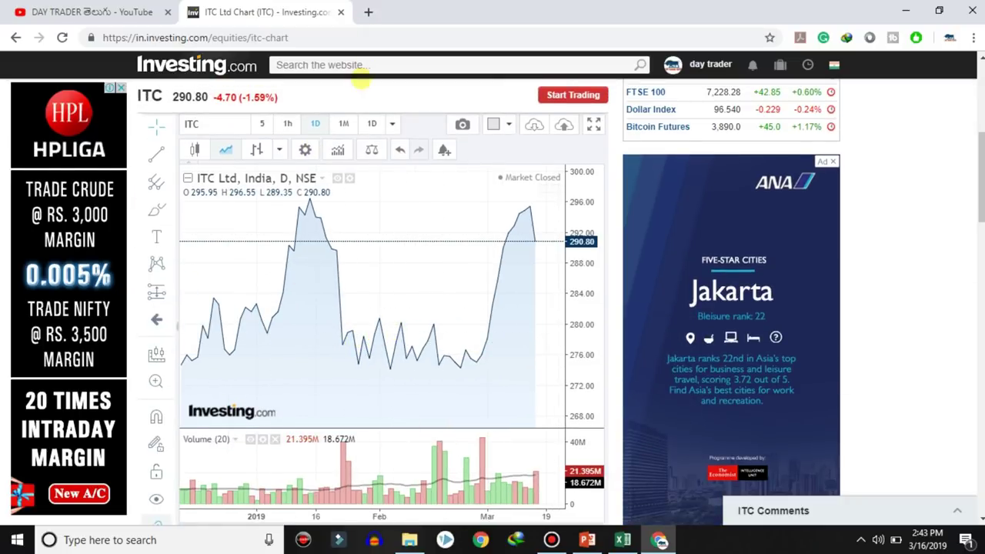
mouse_move(368, 90)
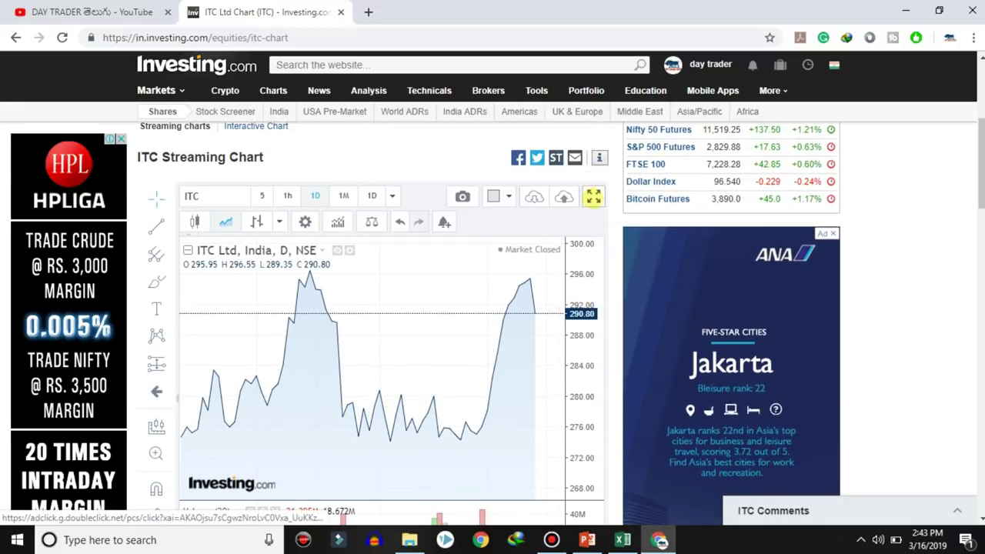
click(593, 197)
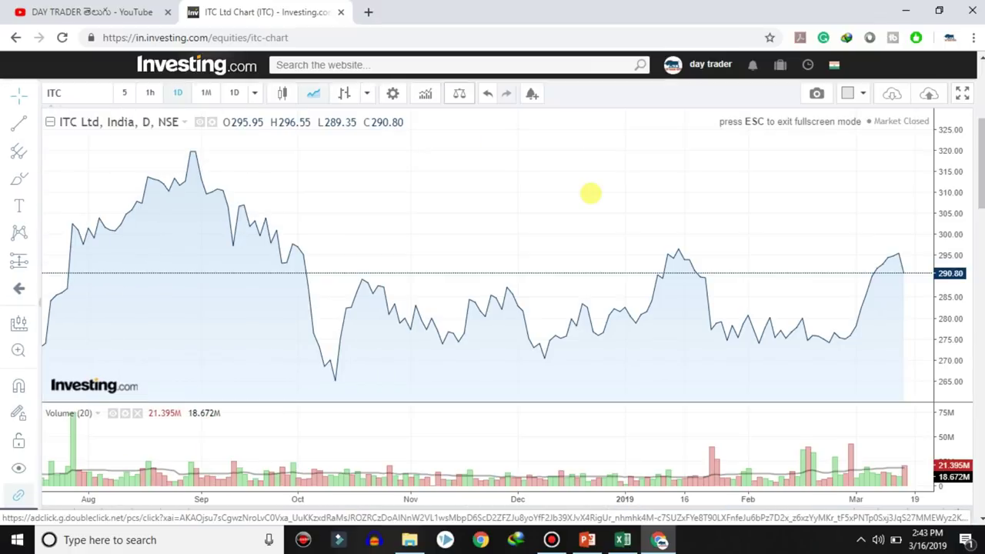
Change the ITC chart style to Candles.
click(365, 93)
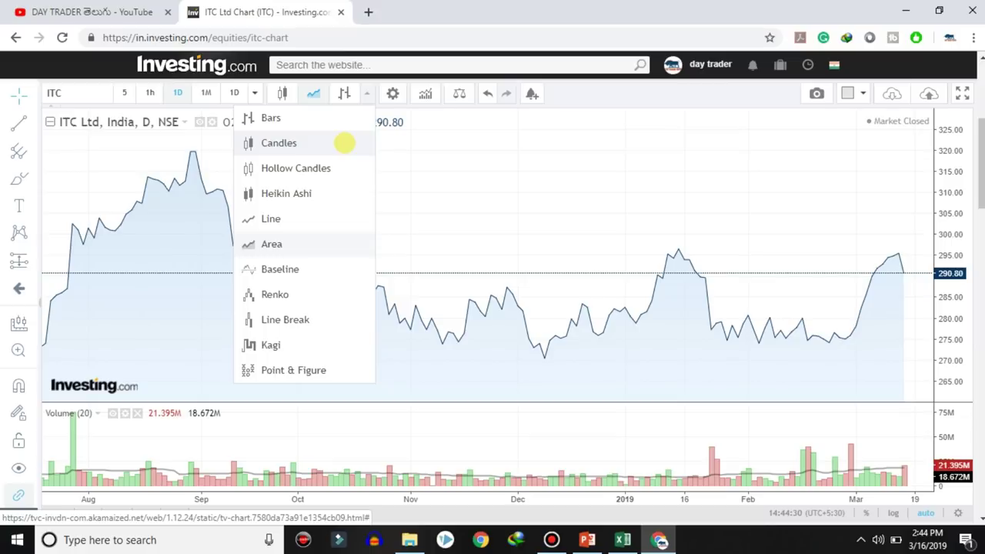
click(344, 143)
scroll(344, 177, down, 1)
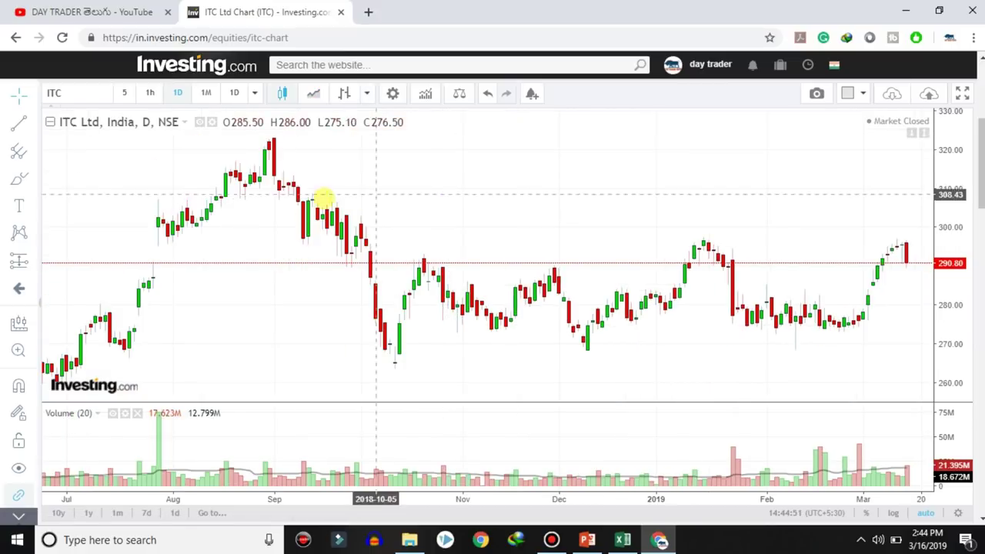
In the chart properties, try orange for the rising candles and set their final fill colour to bright green.
right_click(480, 188)
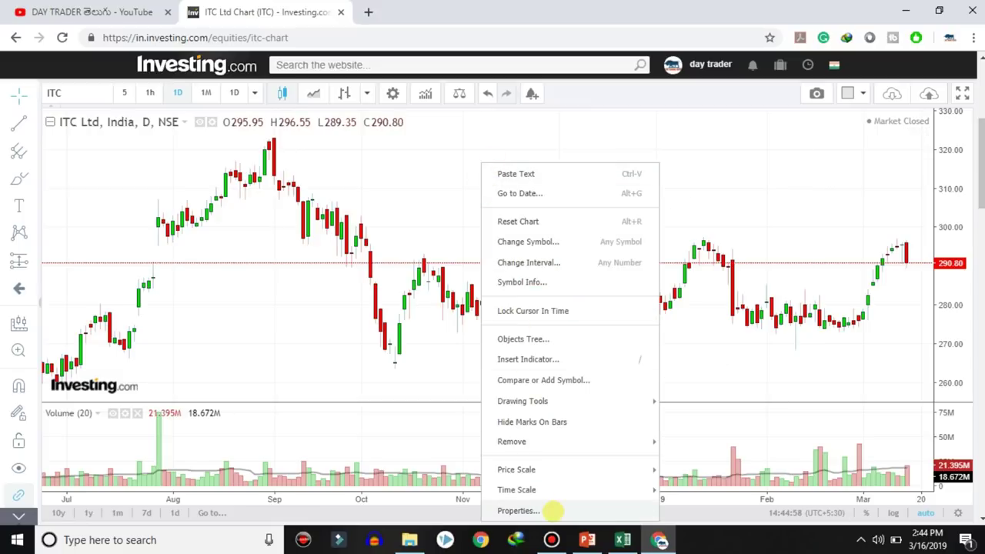
click(552, 510)
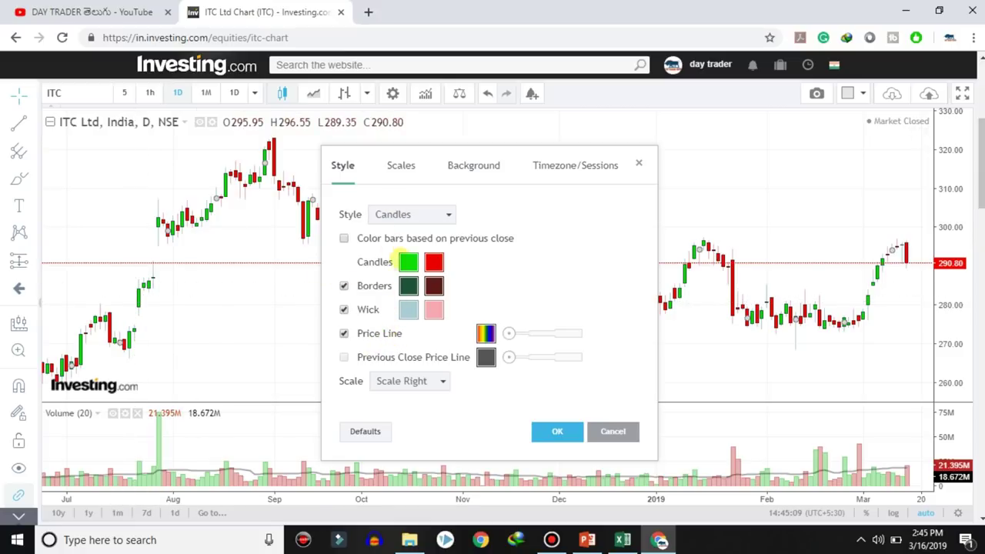
click(409, 262)
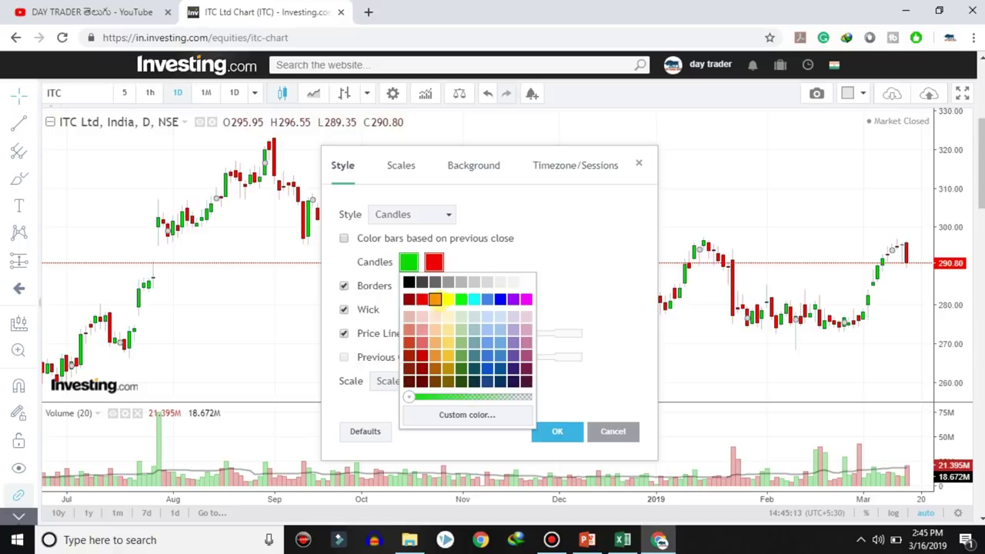
click(435, 299)
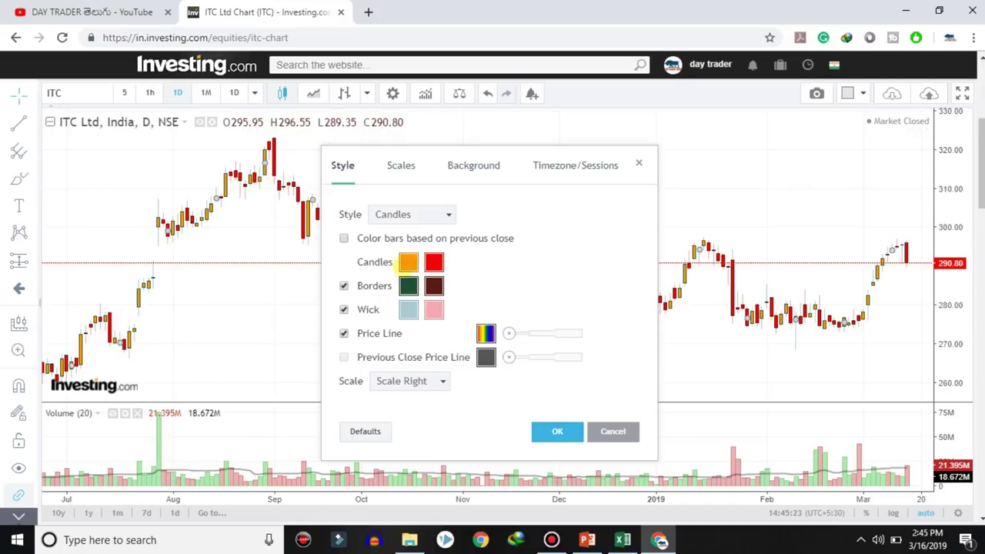
click(409, 262)
click(461, 300)
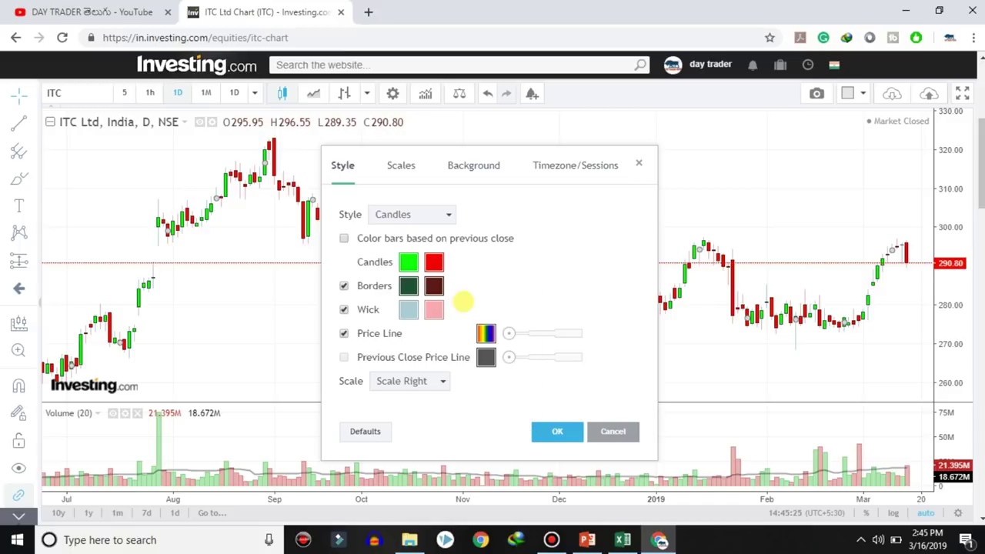
View the scale settings, try a black chart background and return the background to white.
click(404, 164)
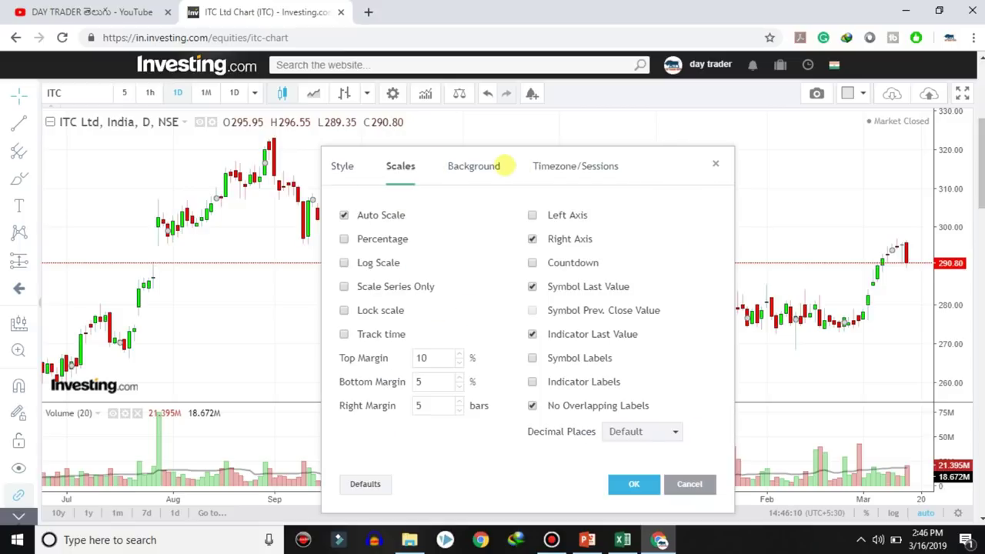
click(492, 165)
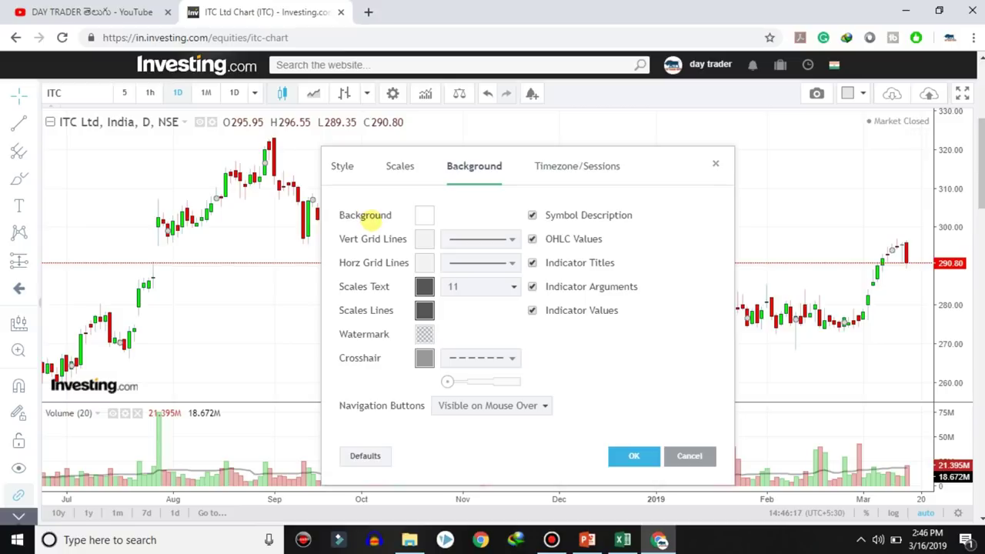
click(423, 215)
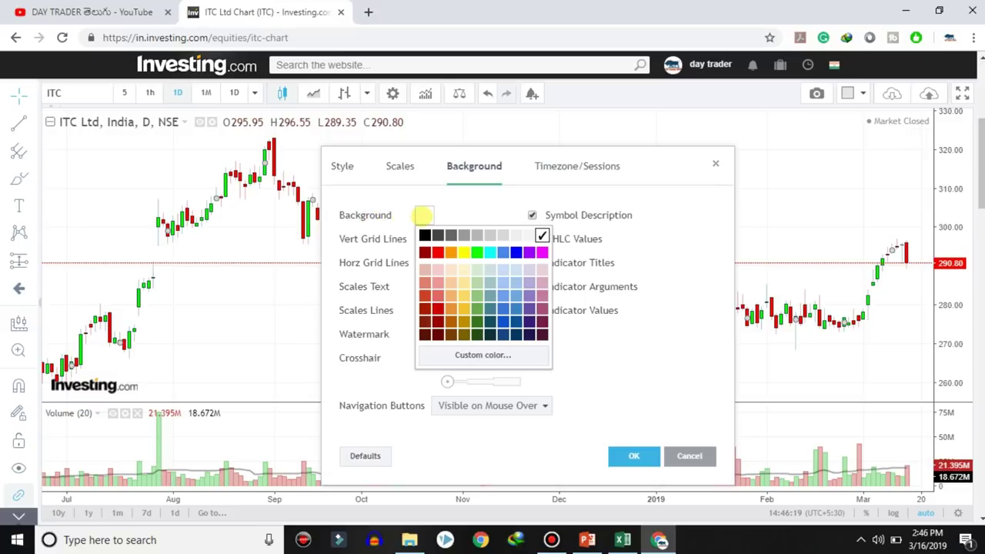
click(424, 235)
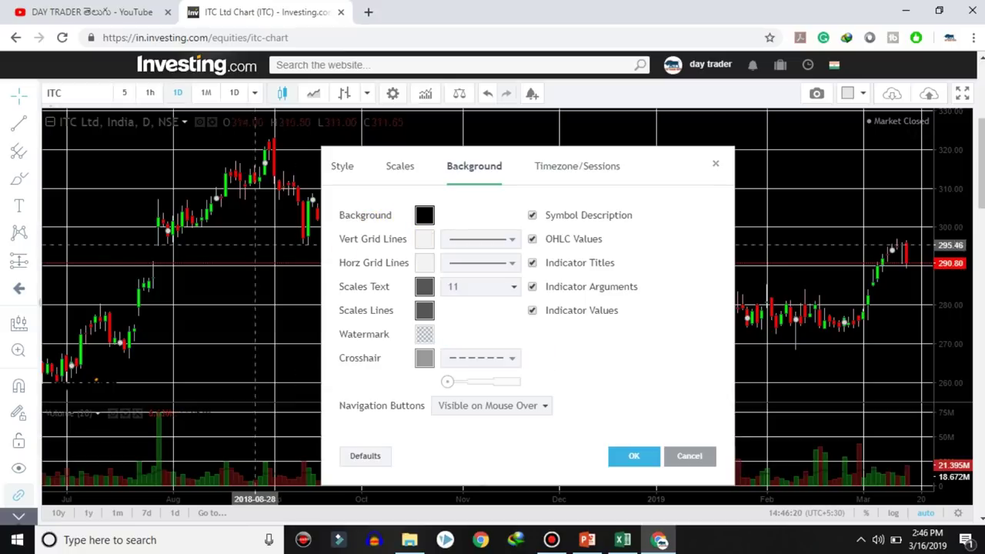
click(424, 215)
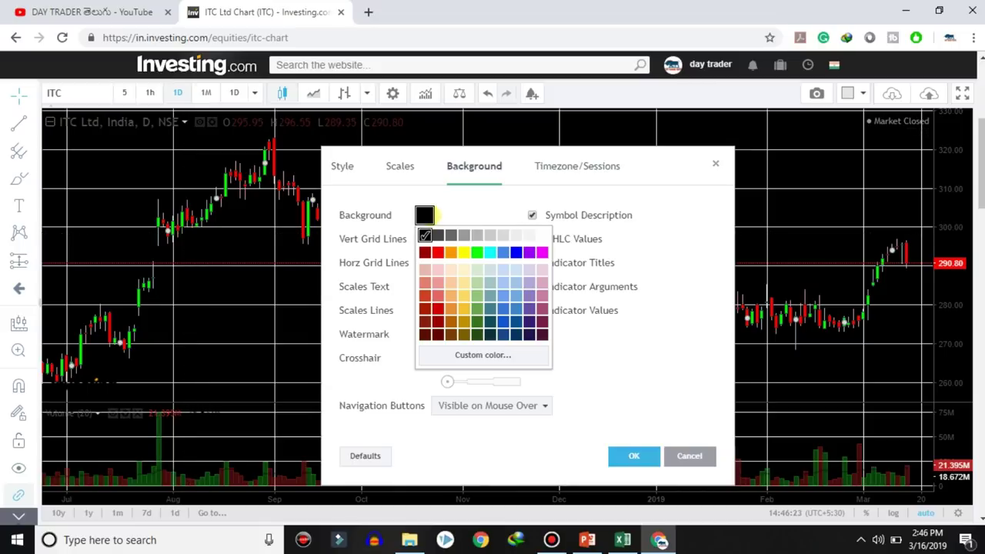
click(542, 235)
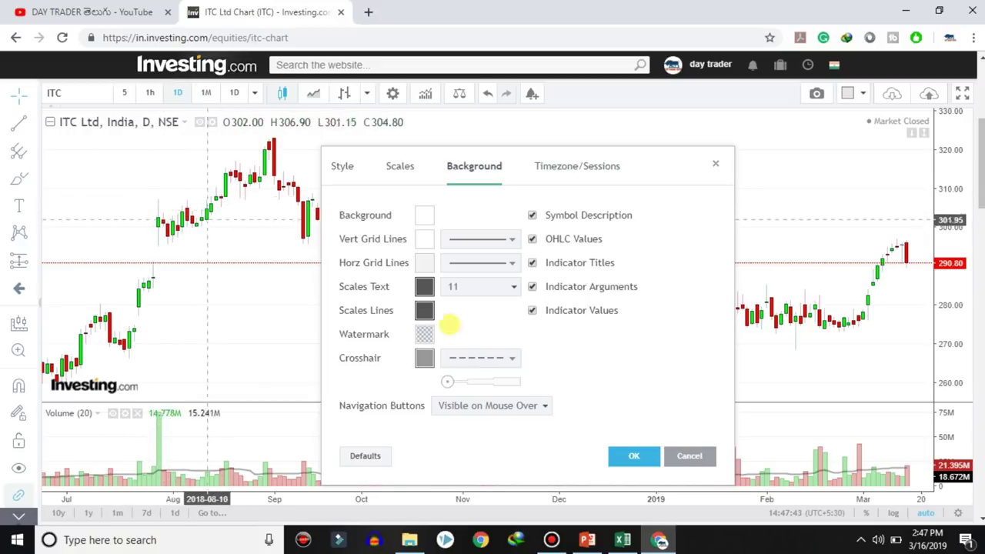
Change the crosshair to a thicker solid line, view the timezone settings and apply the chart properties.
click(507, 360)
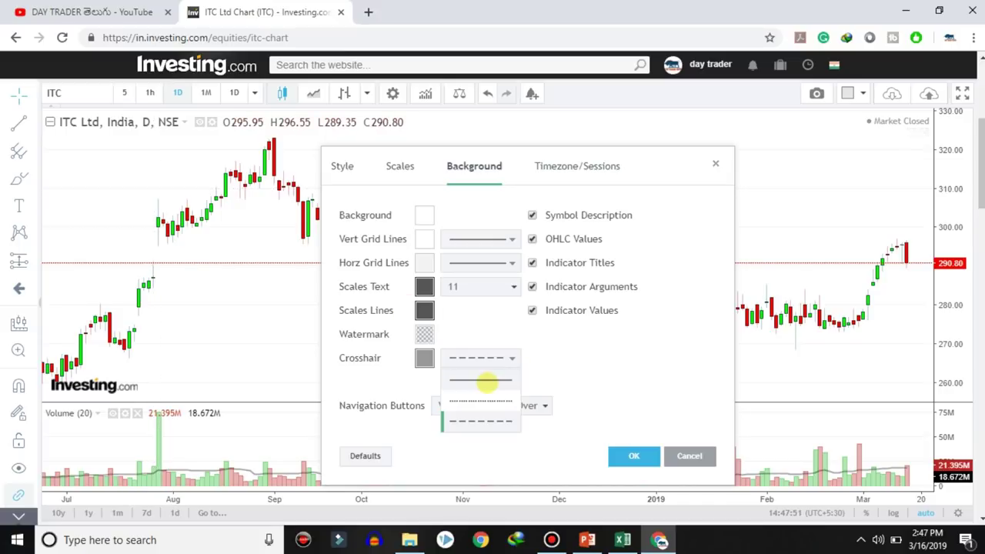
click(487, 380)
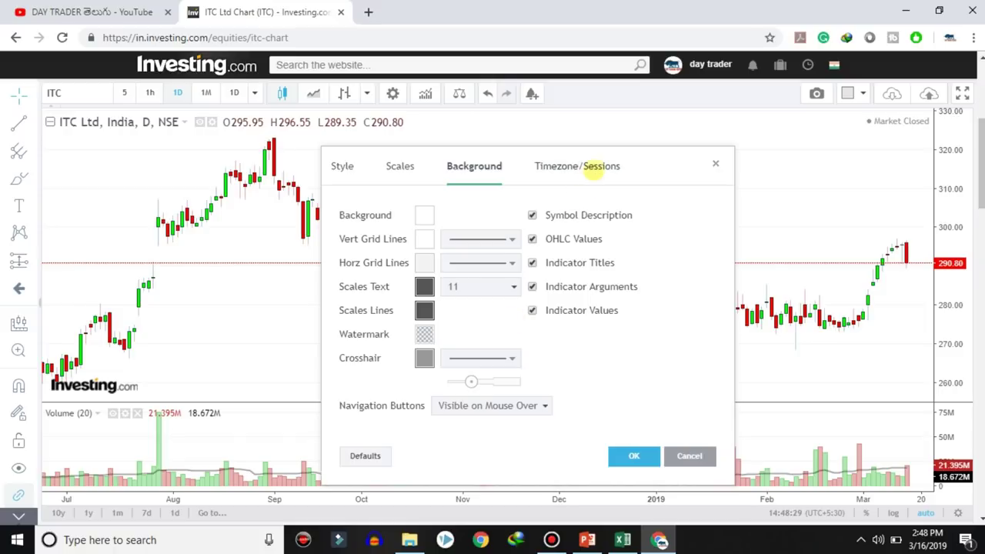
click(594, 168)
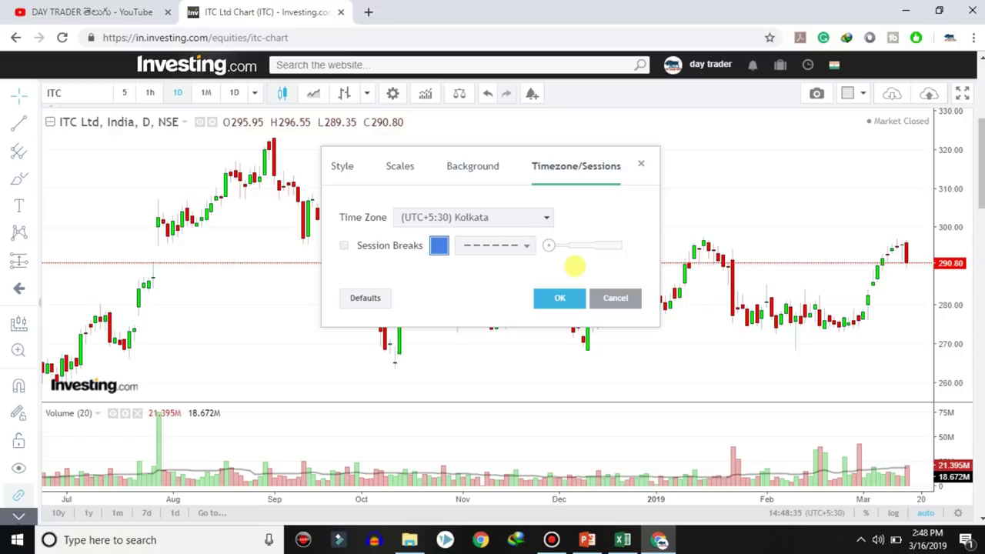
click(559, 298)
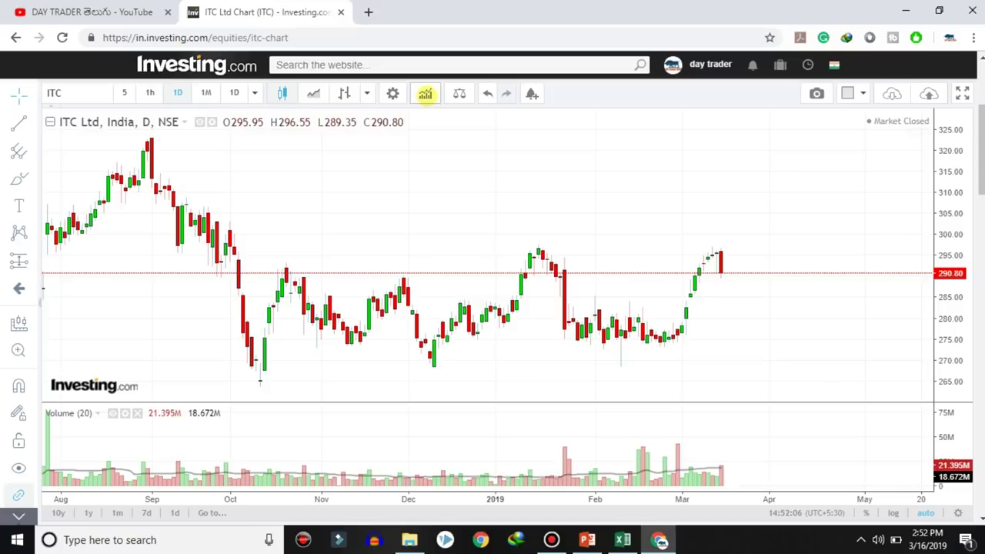
Search the indicators for "moving" and add Moving Average Exponential to the chart.
click(426, 93)
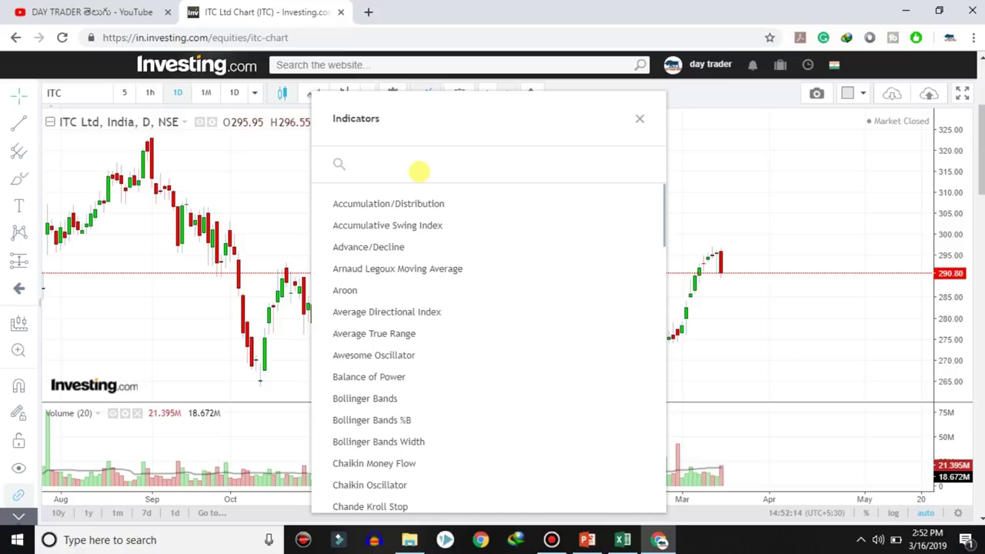
text(movin)
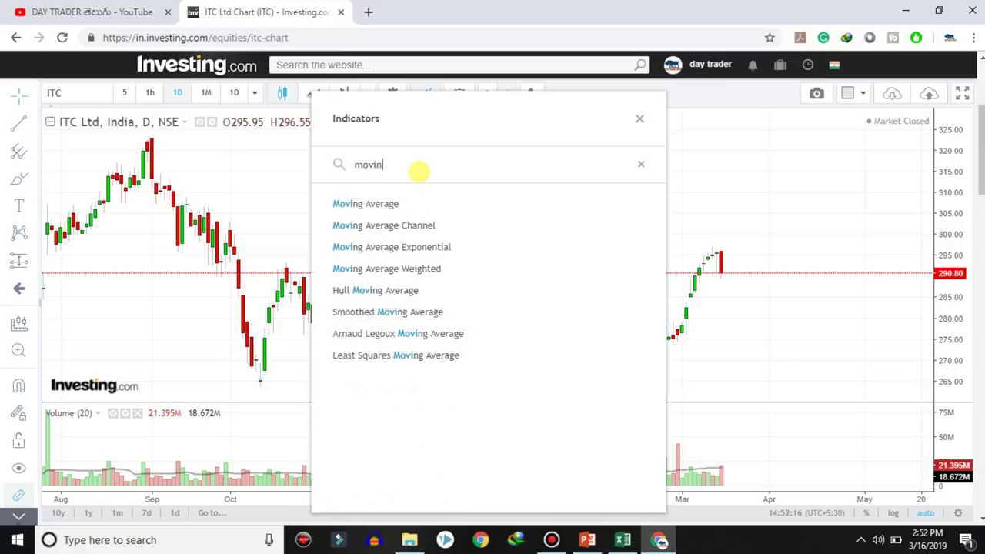
text(g)
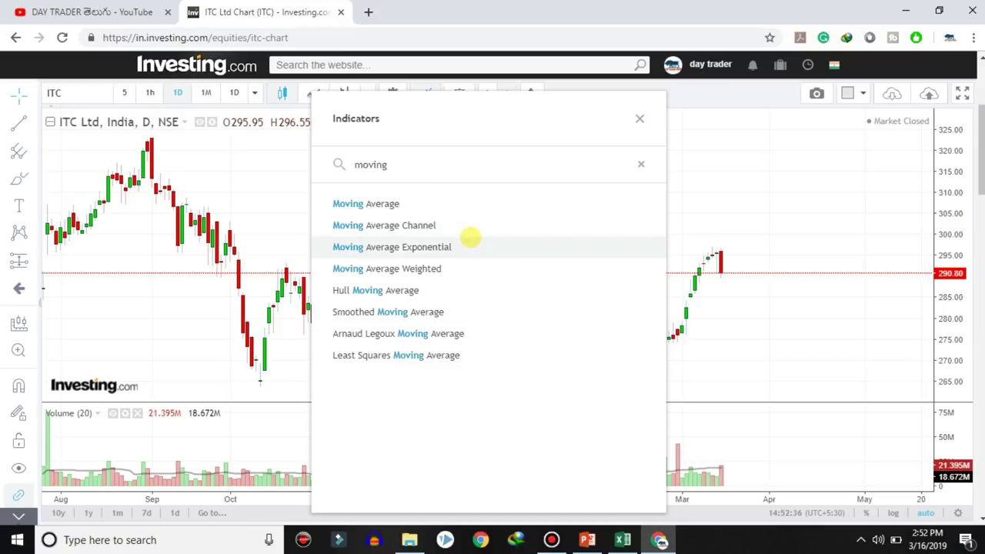
click(469, 240)
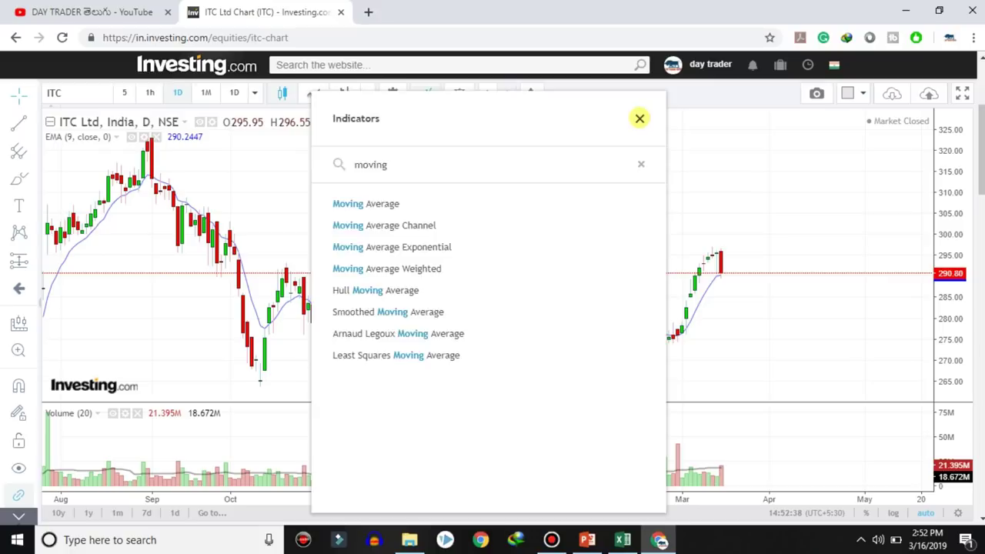
click(639, 118)
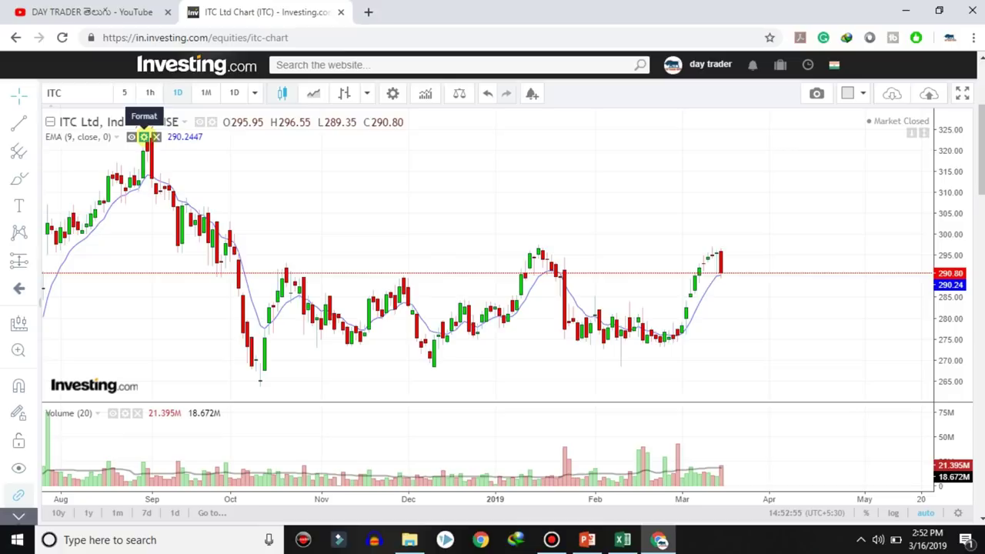
Set the exponential moving average's length to 100 and its plot line to the maximum thickness.
click(143, 136)
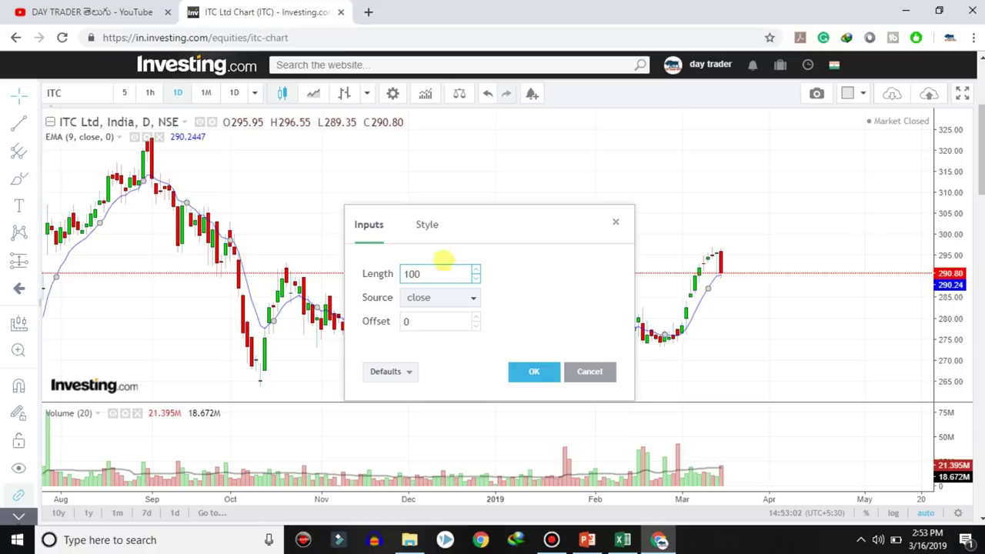
click(426, 224)
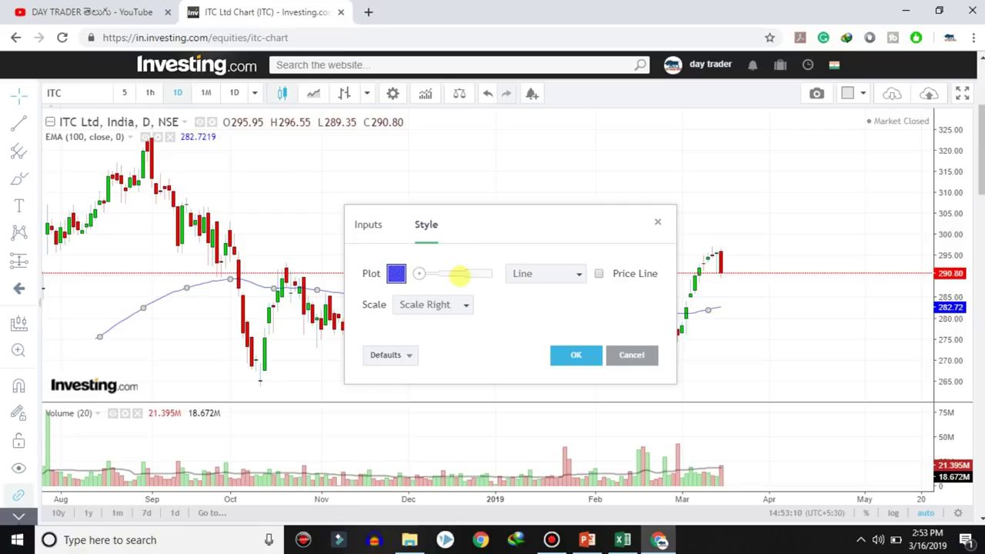
drag(458, 275, 467, 275)
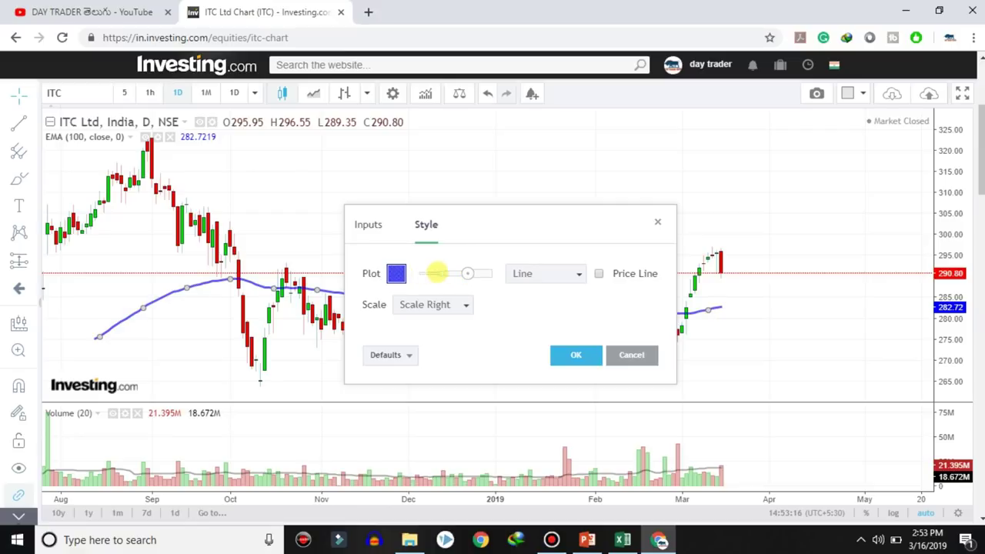
drag(467, 274, 489, 274)
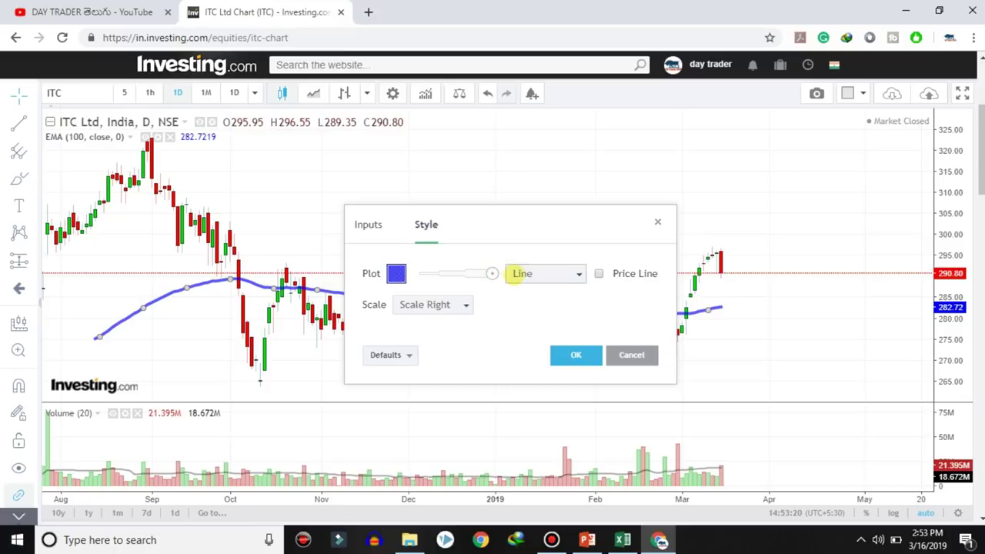
click(368, 224)
click(427, 242)
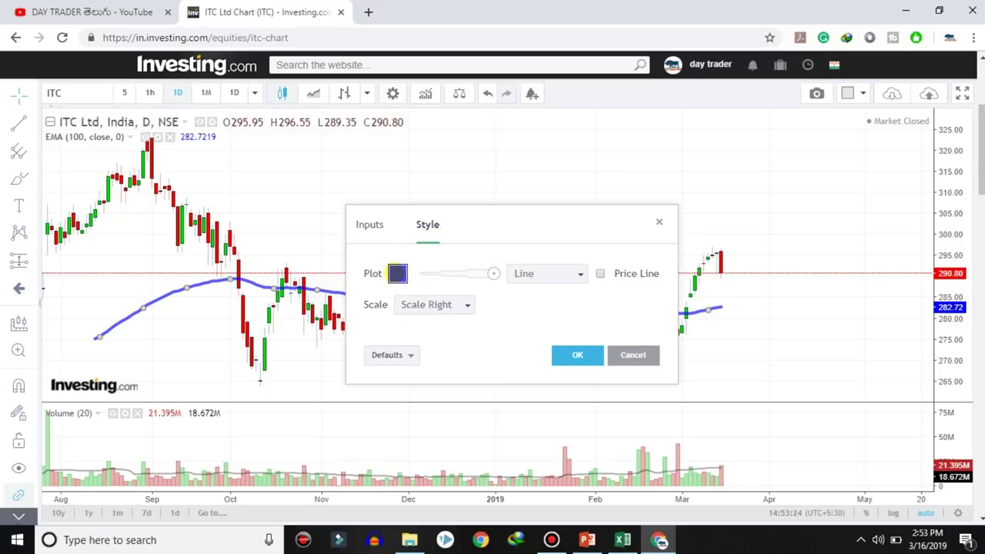
Change the exponential moving average's plot colour to bright red and apply its settings.
click(398, 273)
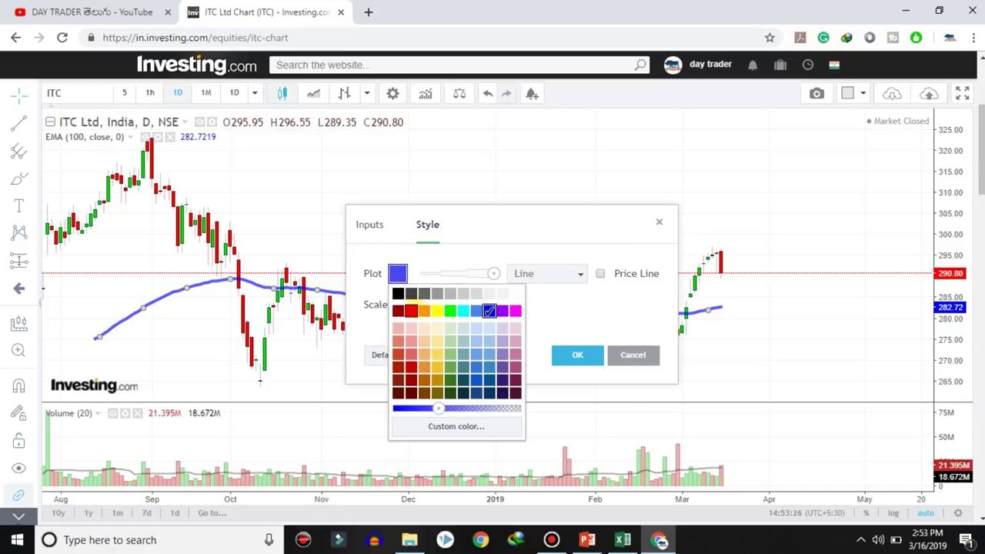
click(411, 310)
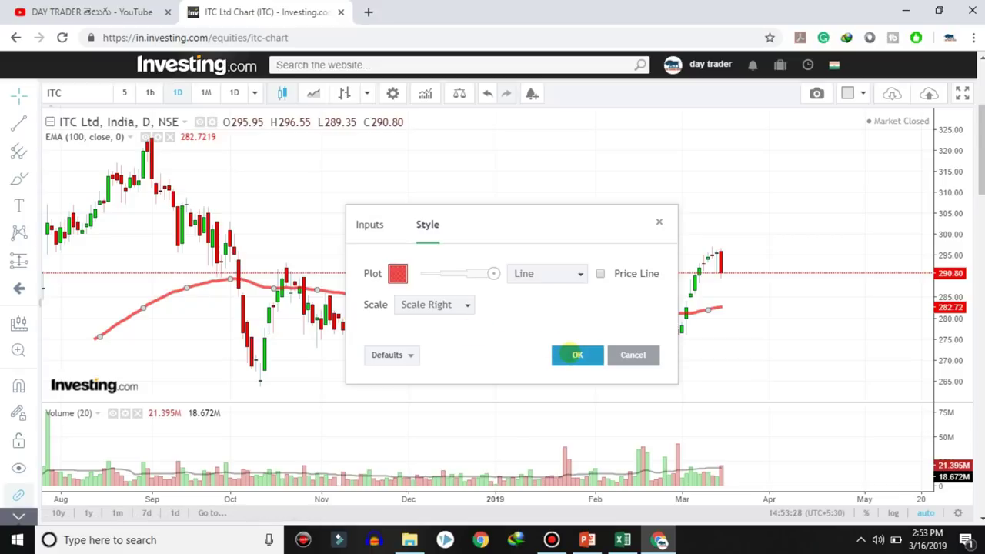
click(577, 355)
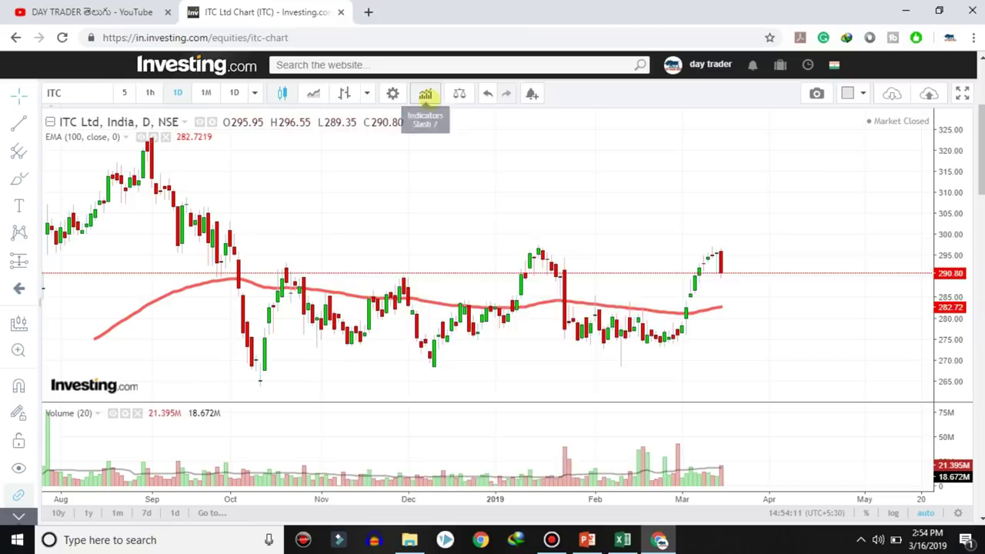
Search the indicators for "ma" and add MA Cross to the chart.
click(425, 93)
text(ma)
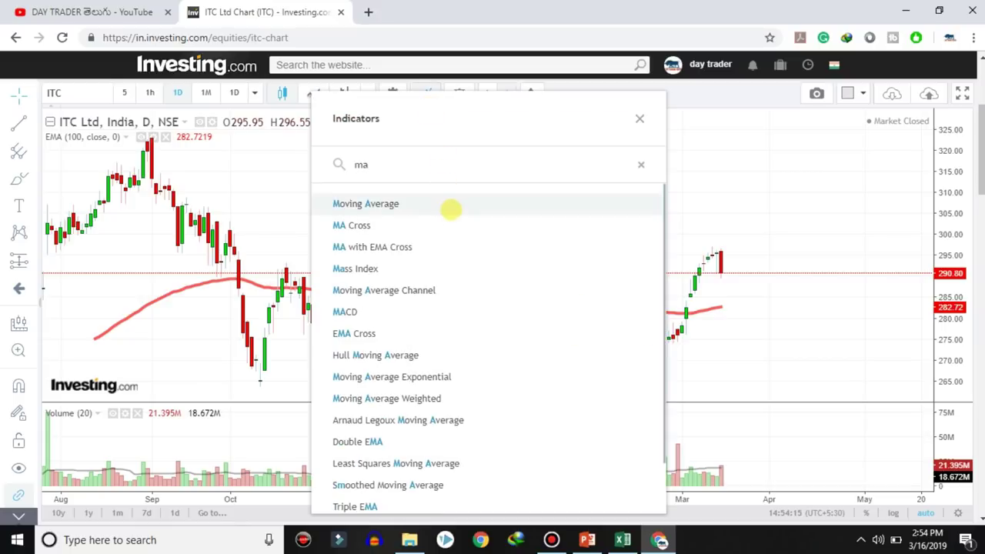
click(342, 225)
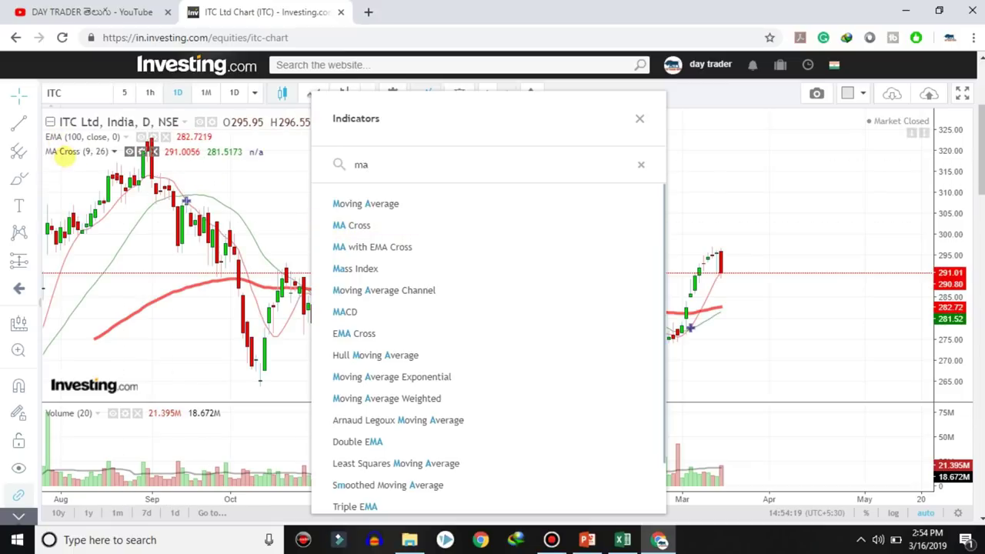
Set the MA Cross short length to 21 and long length to 200, and hide the EMA on the chart.
click(143, 151)
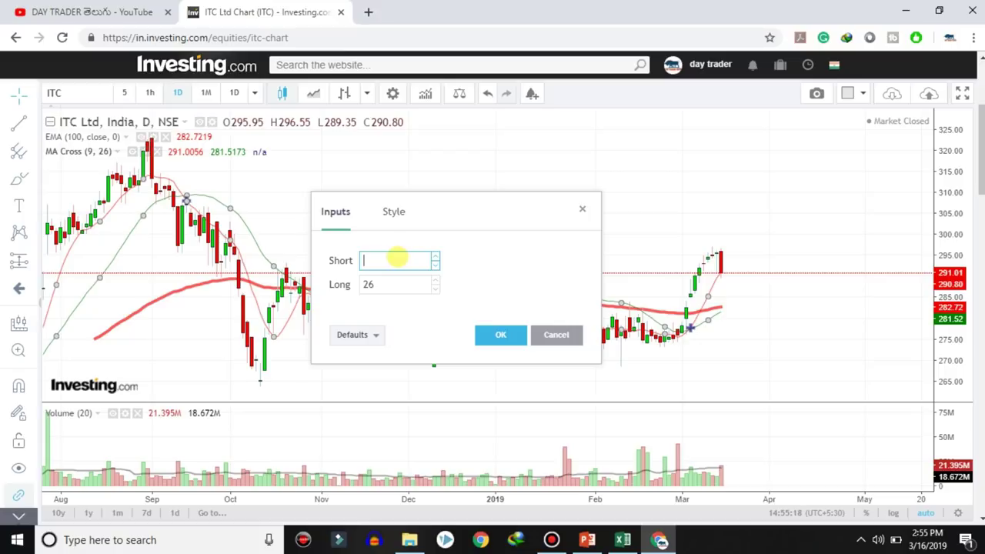
key(Tab)
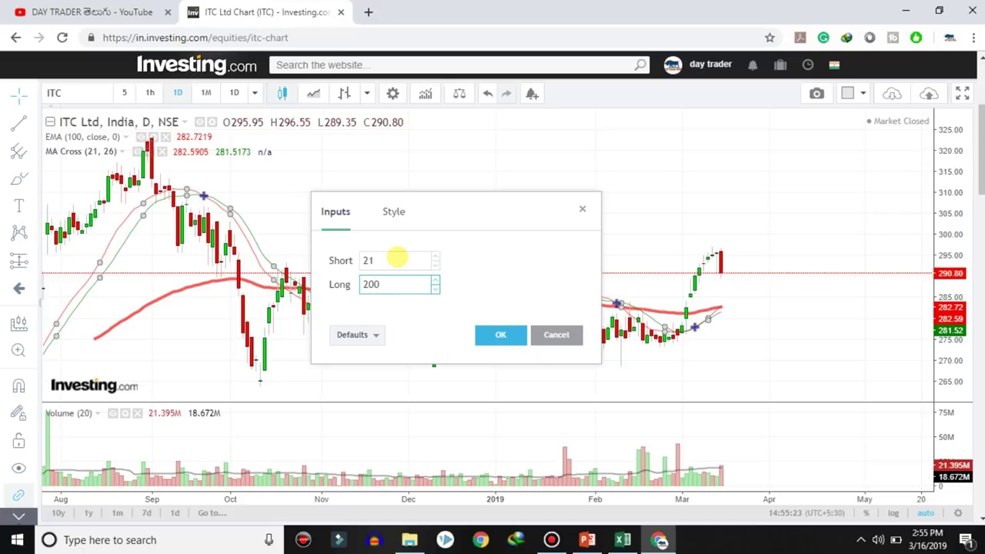
key(Return)
scroll(391, 250, up, 5)
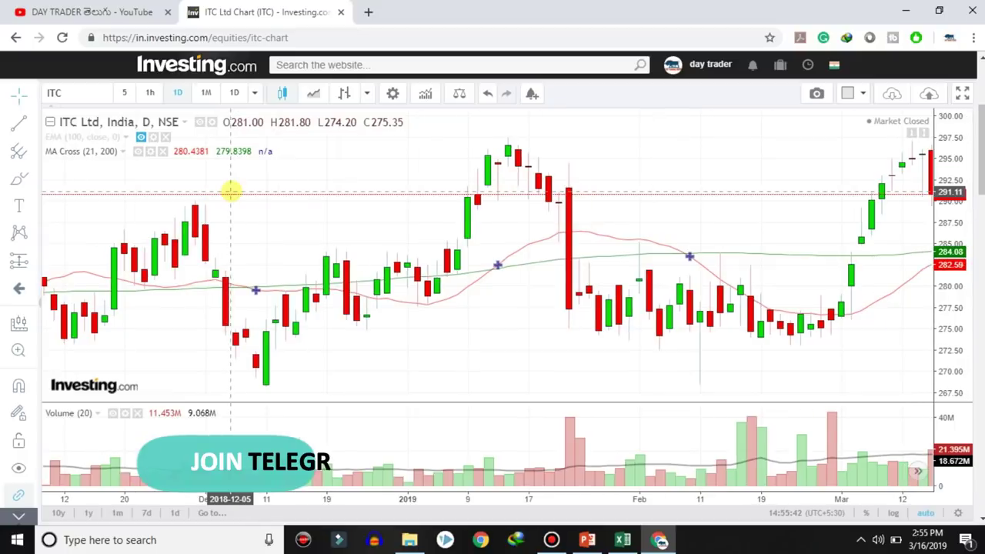
drag(446, 192, 529, 191)
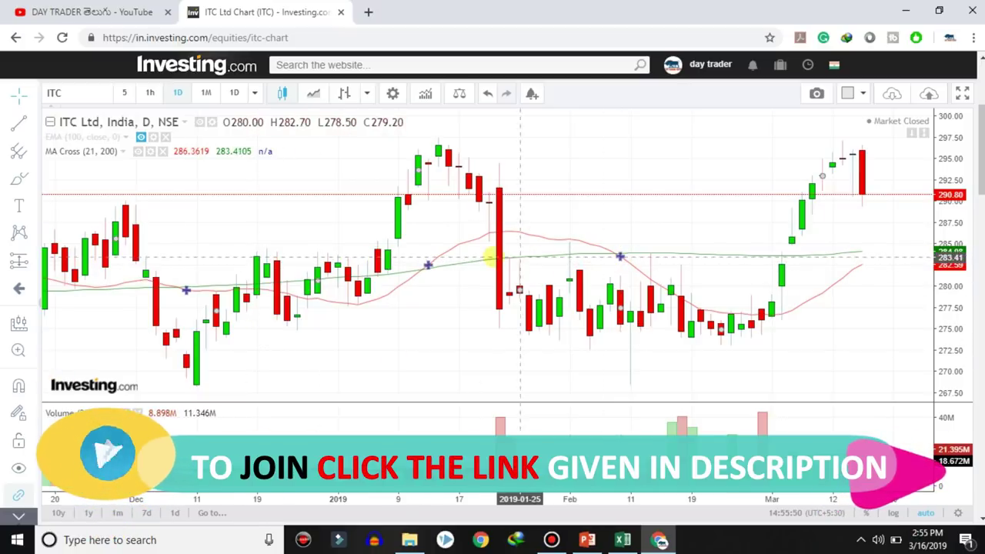
Thicken the short and long lines of the MA Cross indicator and apply the style.
click(151, 151)
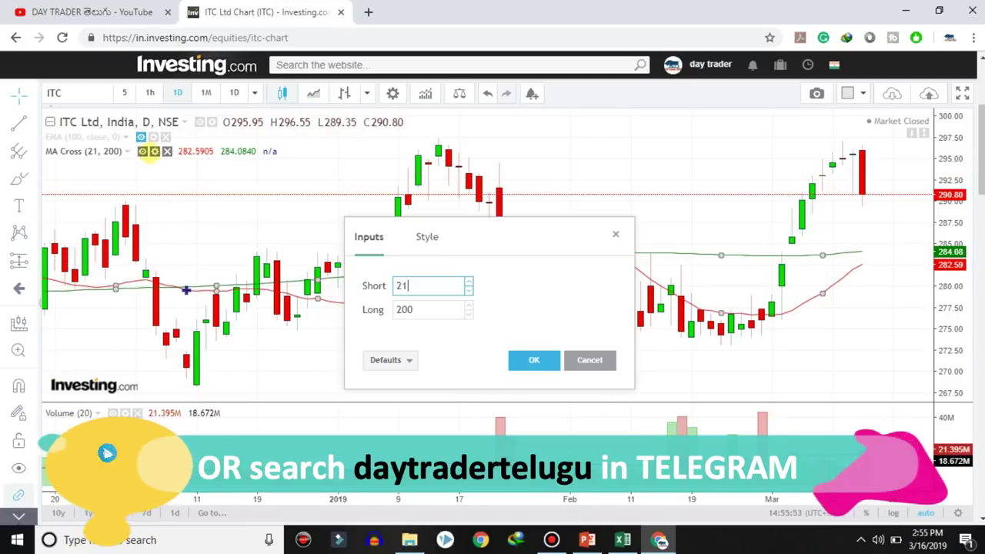
click(425, 237)
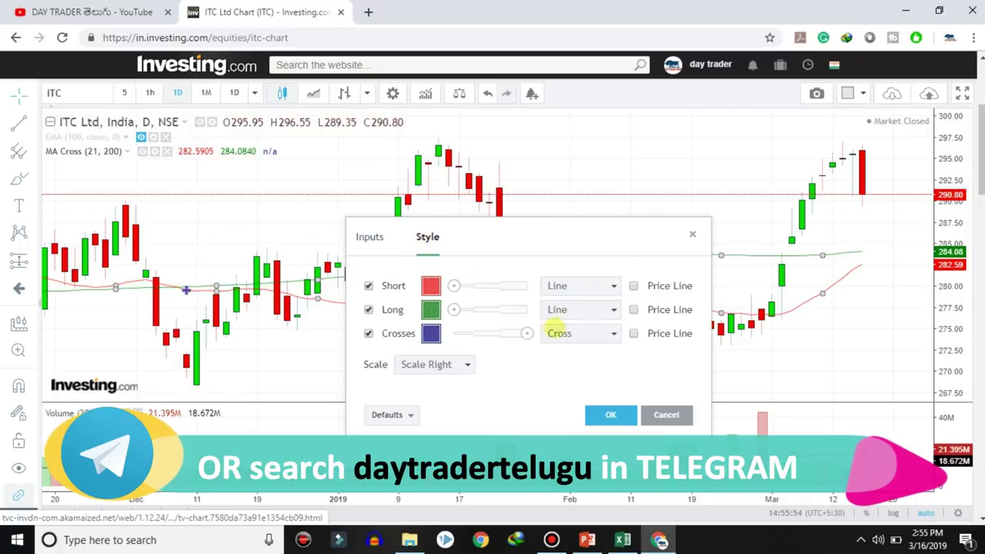
drag(479, 286, 501, 309)
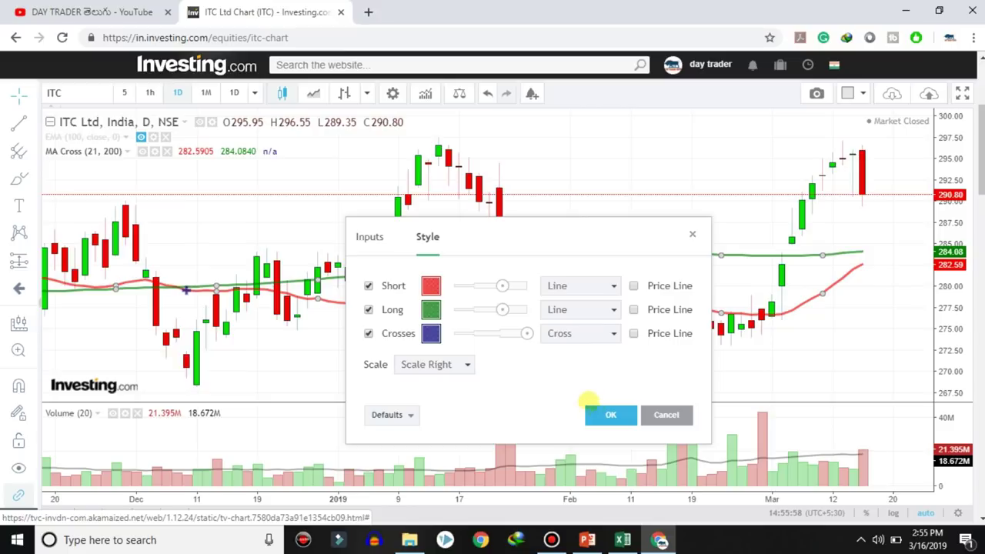
click(599, 413)
Save the current chart as a new chart layout named "sample".
scroll(520, 243, down, 5)
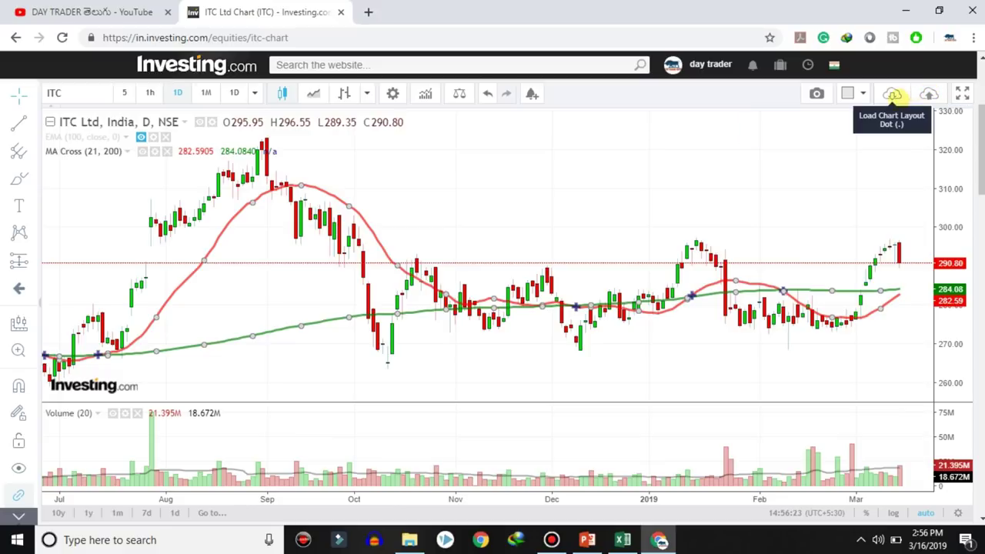
click(928, 93)
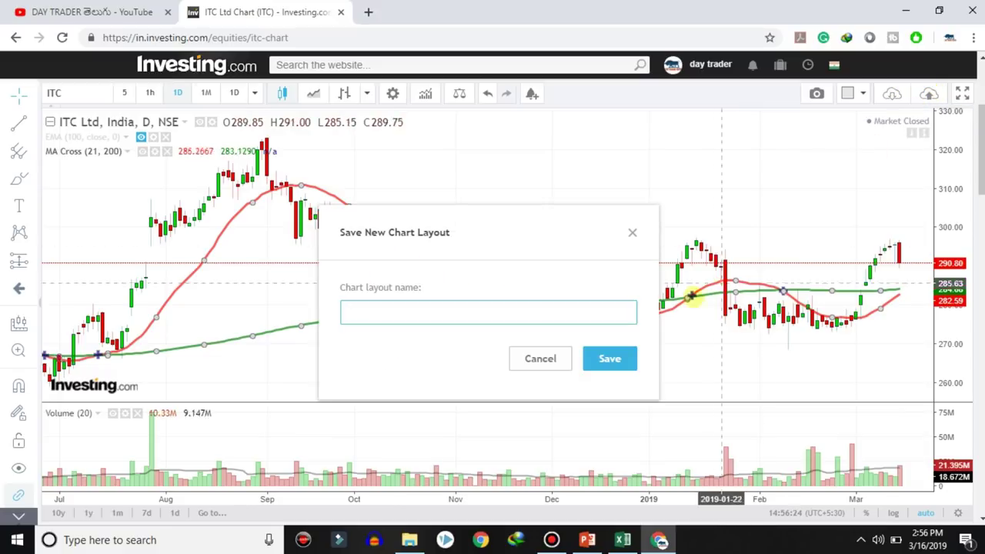
click(542, 312)
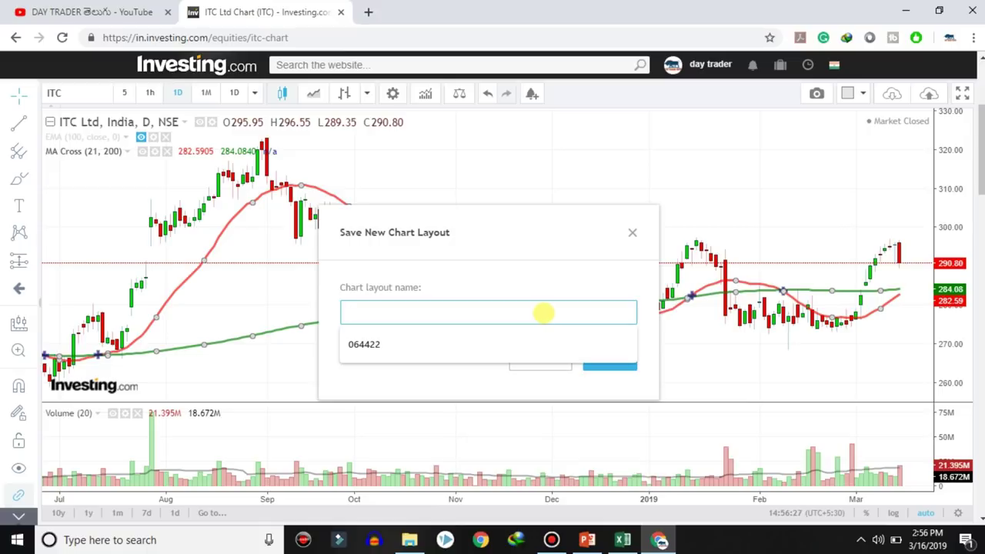
text(sample)
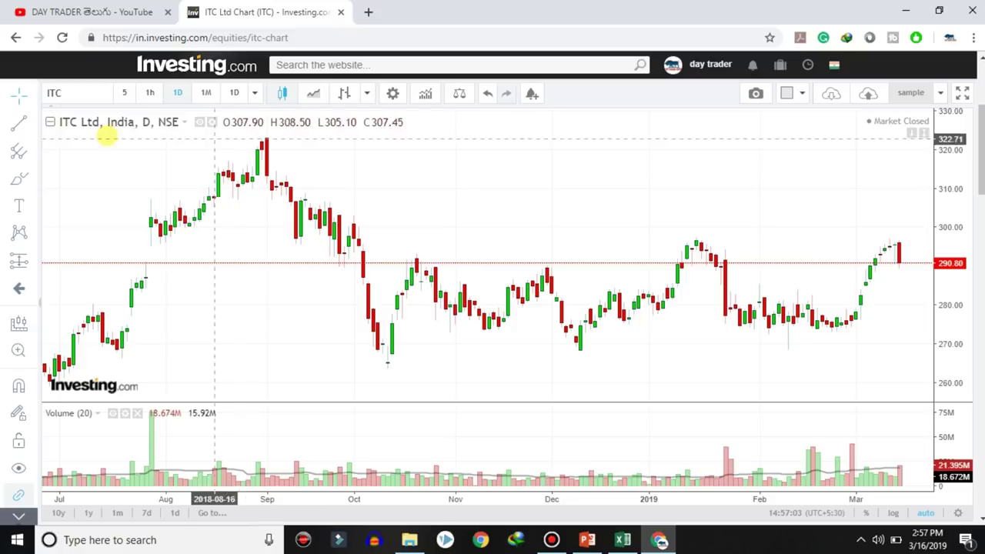
Load the saved chart layout "sample" to restore its indicators on the ITC chart.
scroll(384, 290, down, 3)
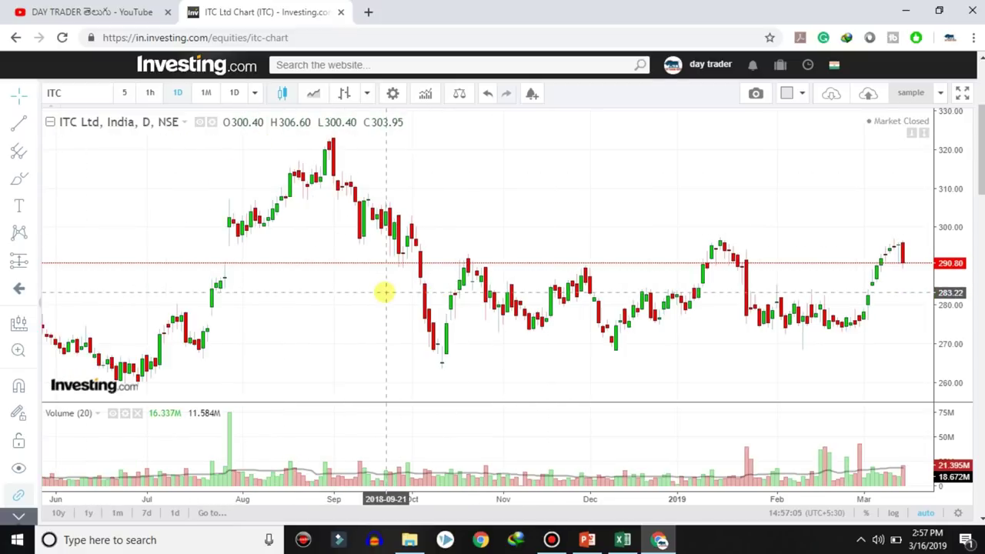
scroll(385, 290, up, 3)
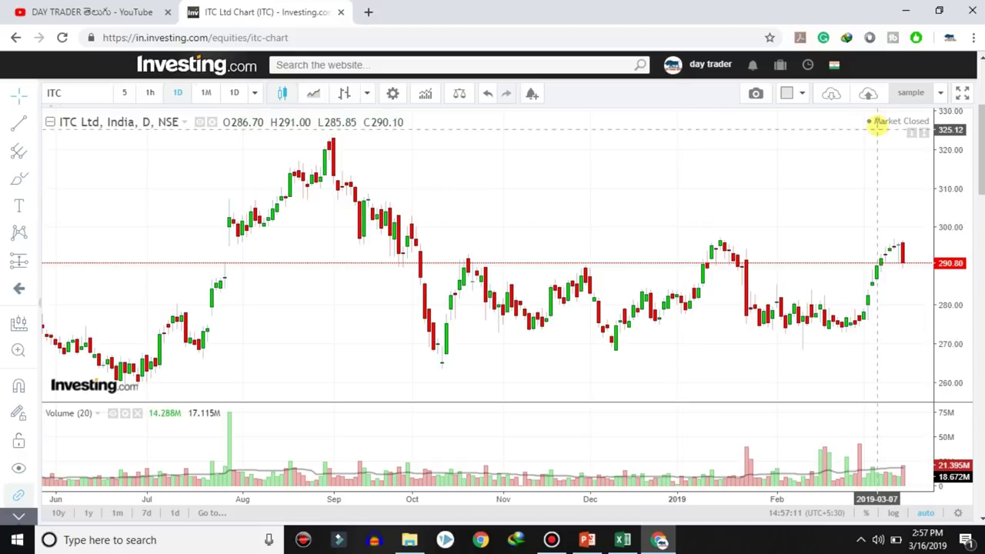
click(831, 94)
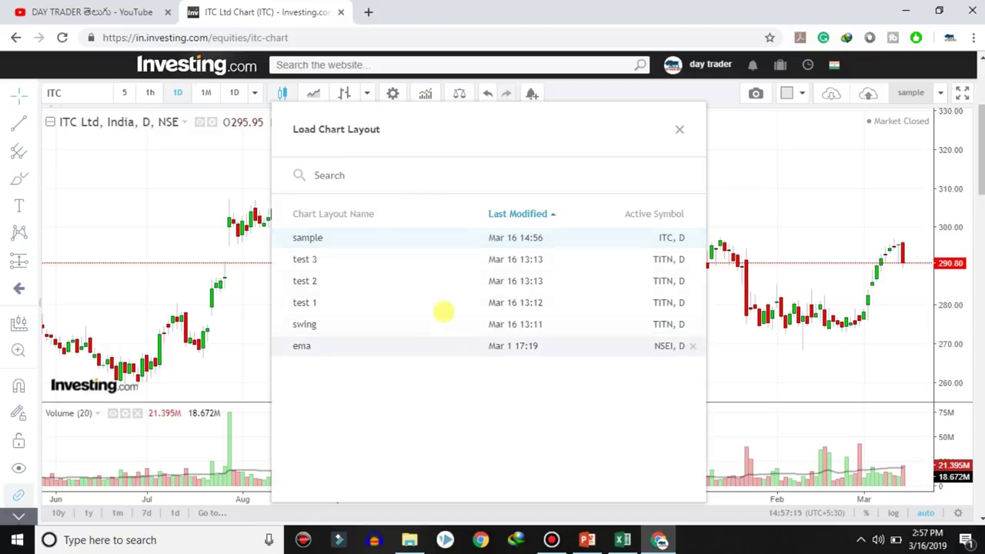
click(435, 238)
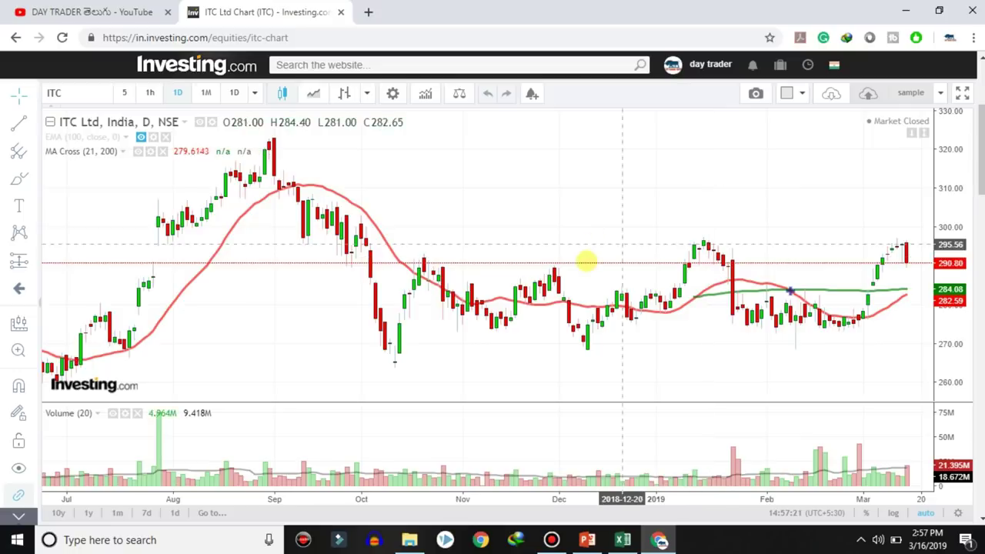
scroll(433, 325, down, 2)
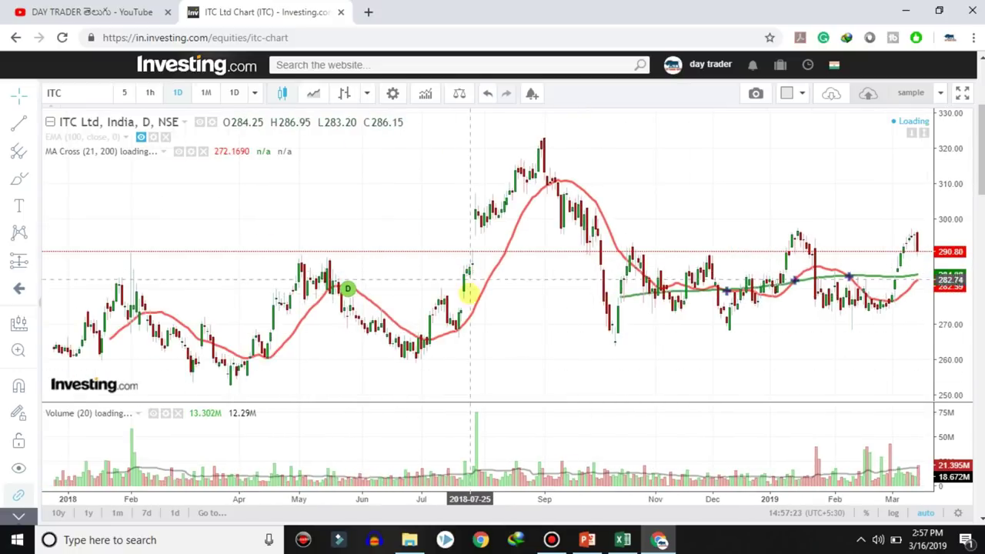
scroll(461, 295, up, 4)
scroll(276, 289, up, 2)
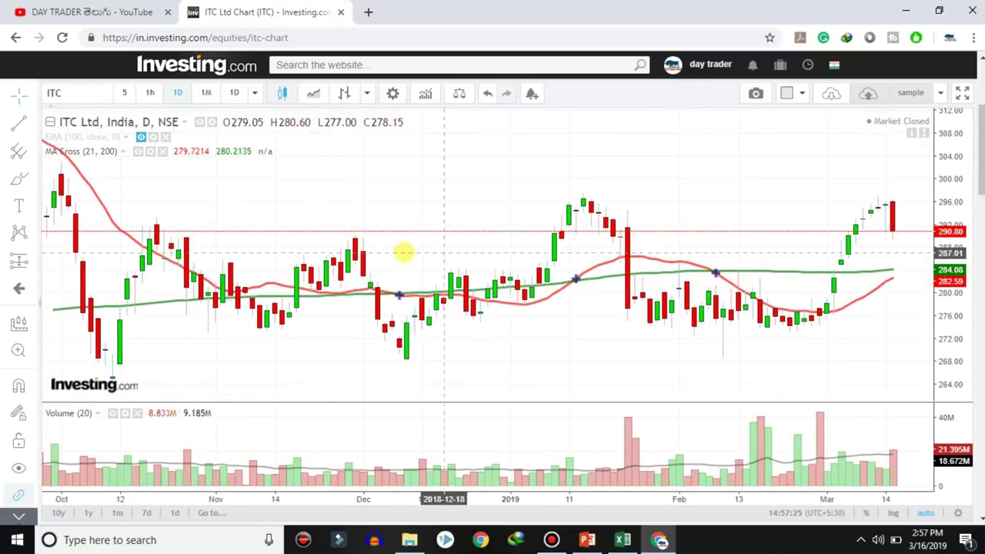
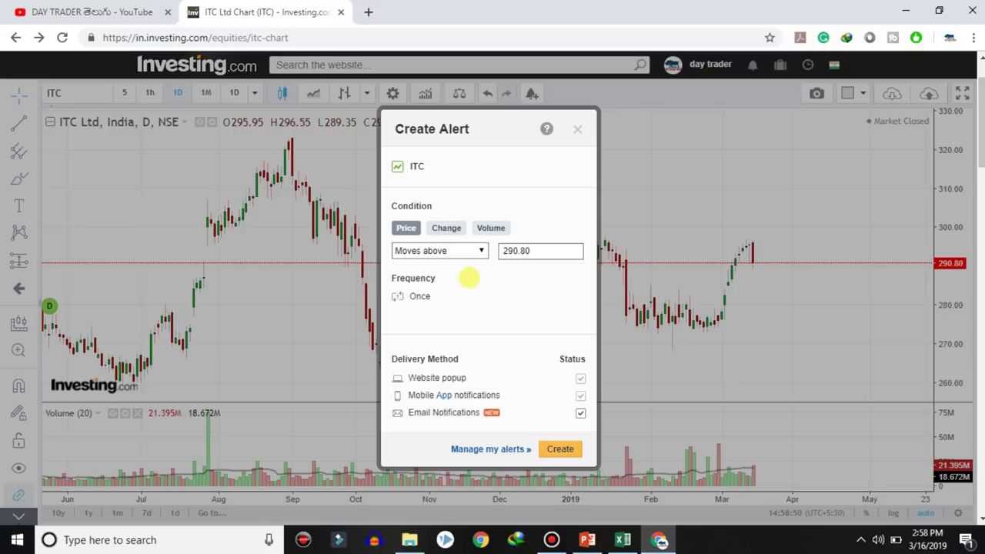
In the new ITC alert, set the price condition to Moves below 280.
click(500, 251)
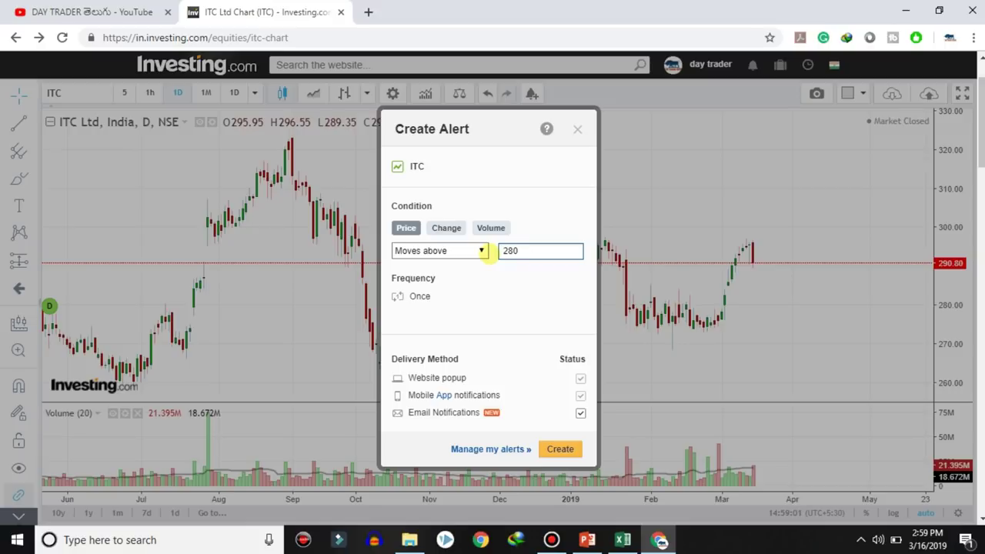
click(482, 254)
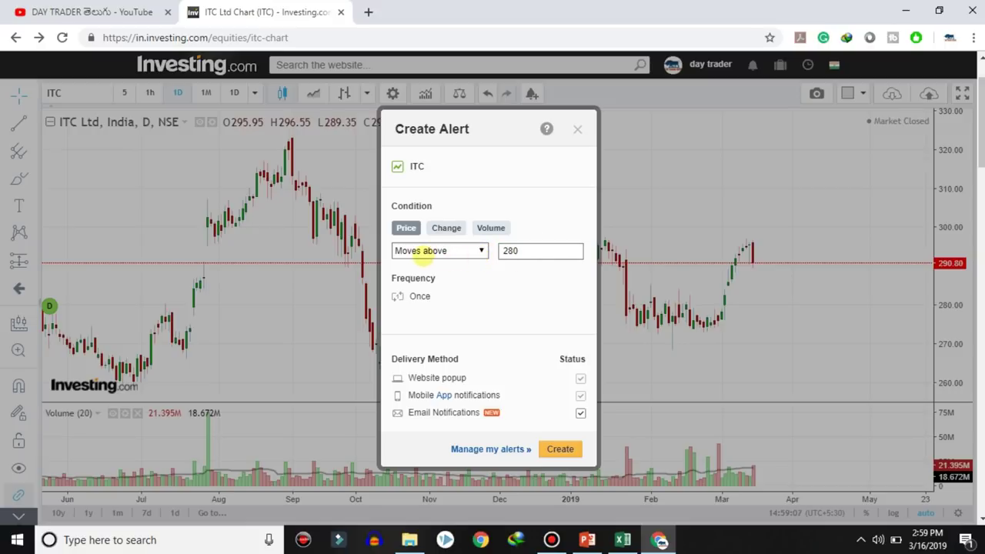
key(Down)
click(438, 251)
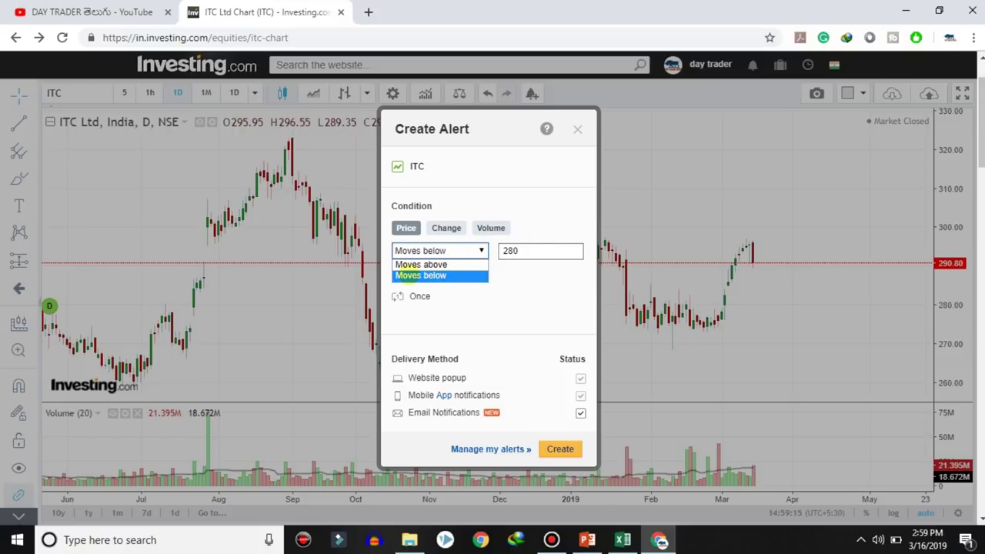
click(421, 276)
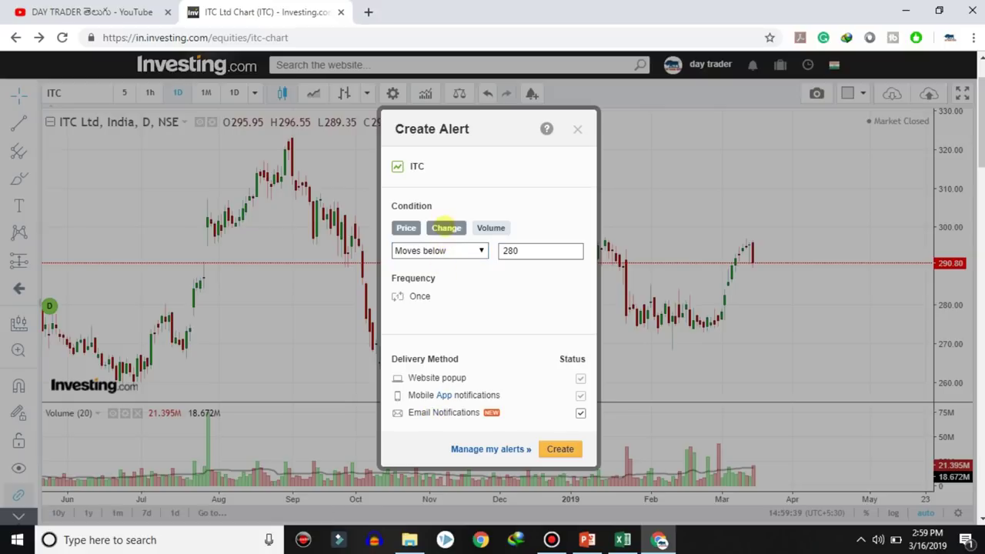
View the alert's Change and Volume conditions and highlight part of the volume threshold.
click(447, 227)
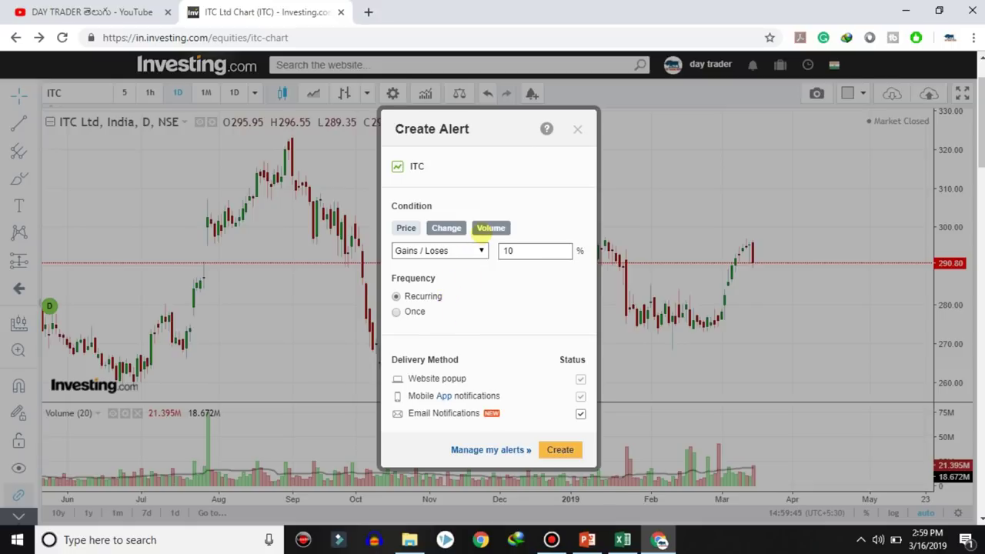
click(490, 228)
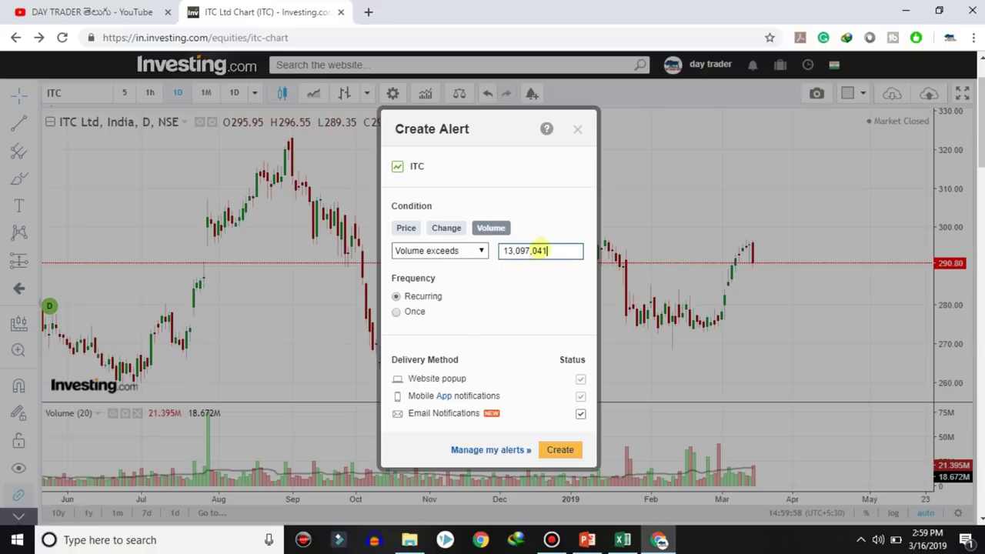
drag(571, 251, 509, 267)
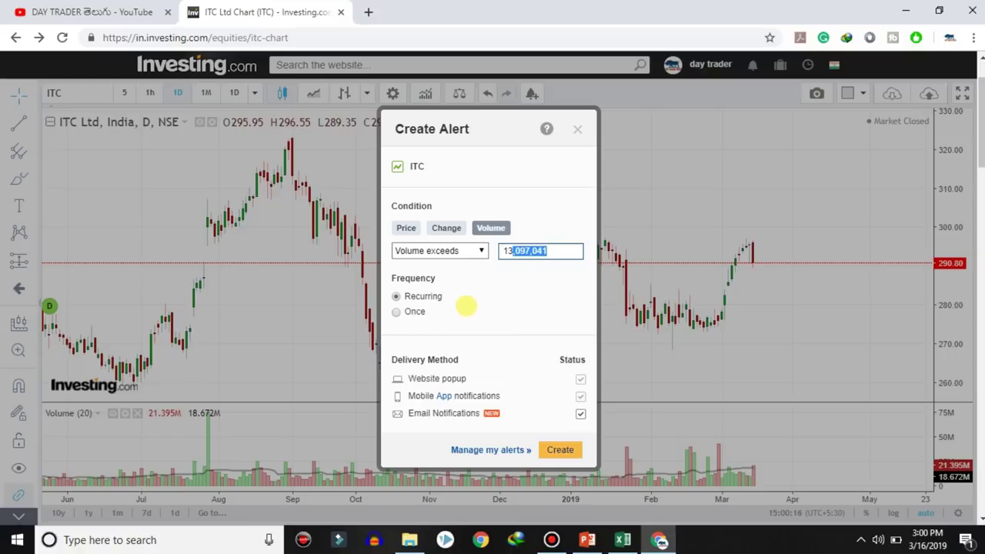
Set the ITC volume alert's frequency to Once, create the alert and dismiss the confirmation.
click(396, 312)
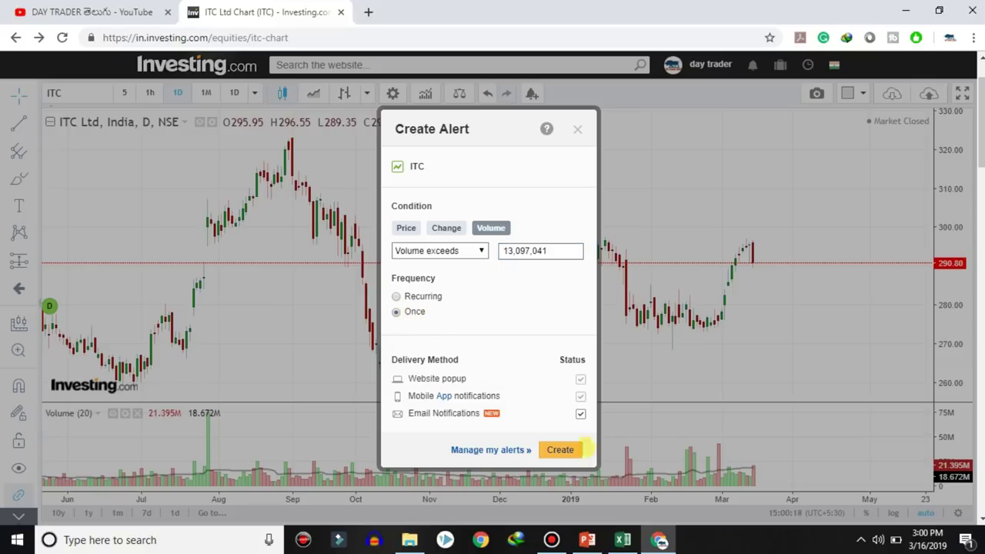
click(569, 449)
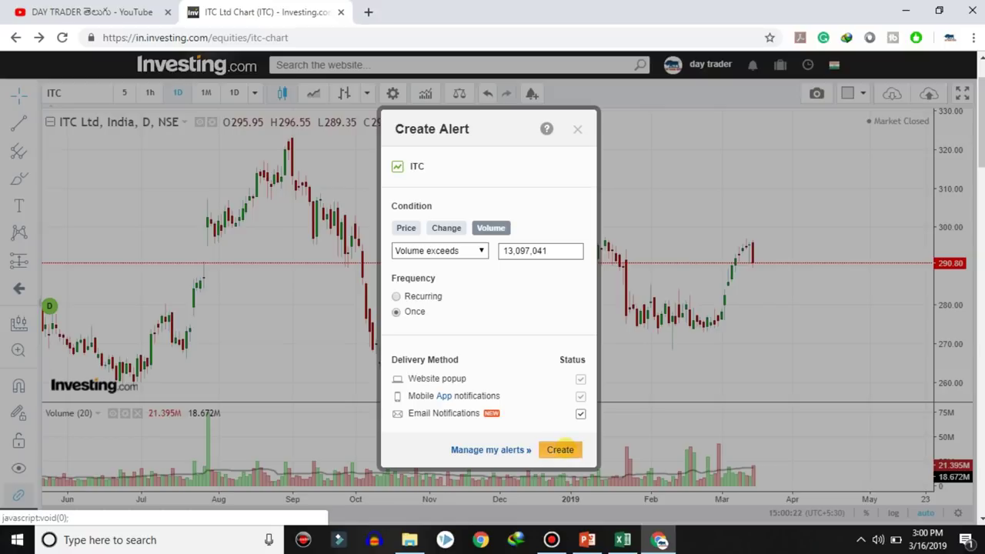
click(560, 449)
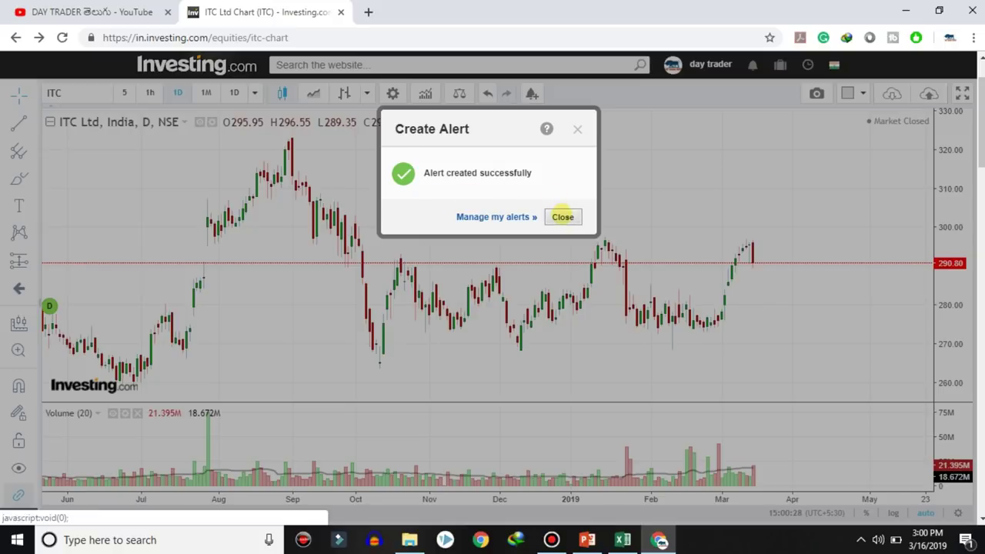
click(562, 216)
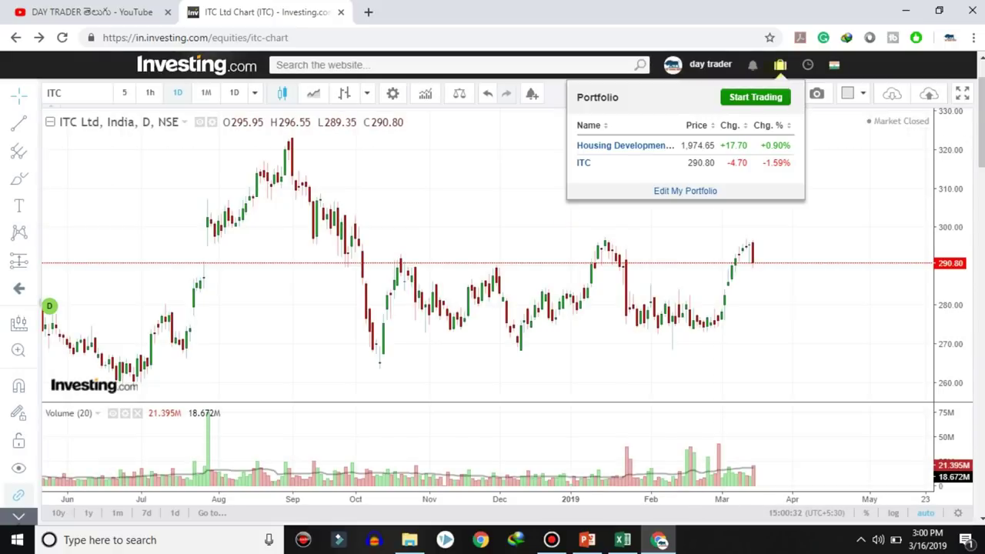
Open the portfolio page and remove the Bid and Ask columns from the Price table.
click(779, 65)
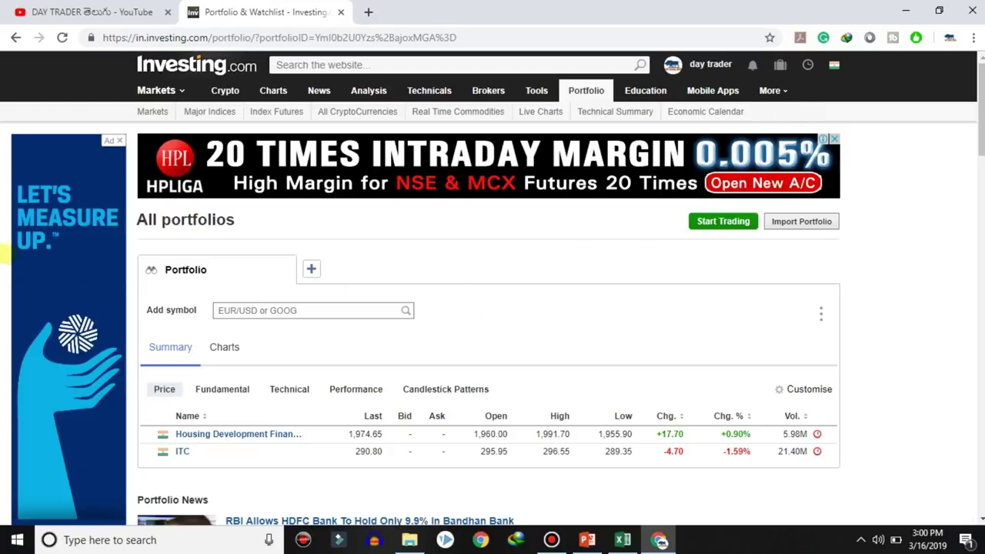
scroll(285, 362, down, 2)
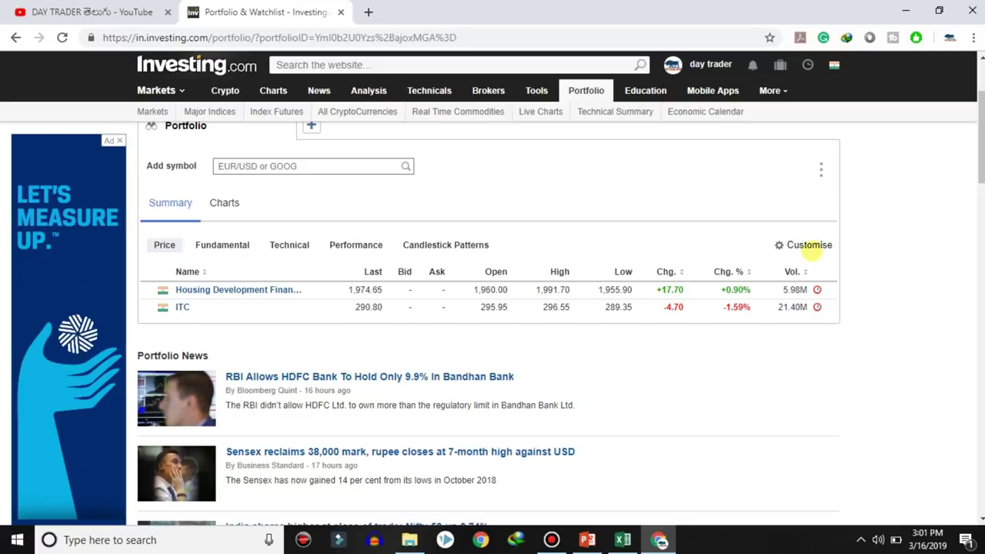
click(809, 244)
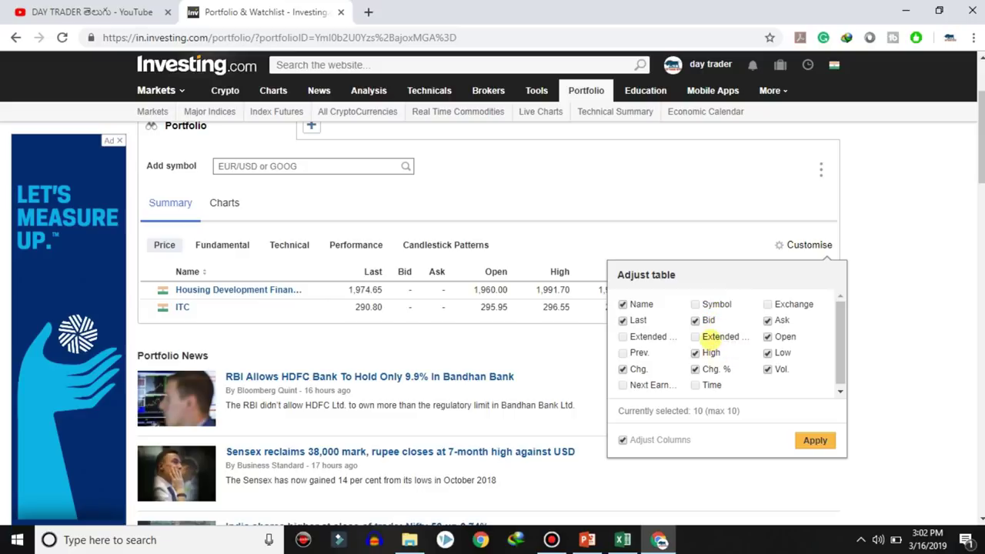
click(708, 319)
click(777, 321)
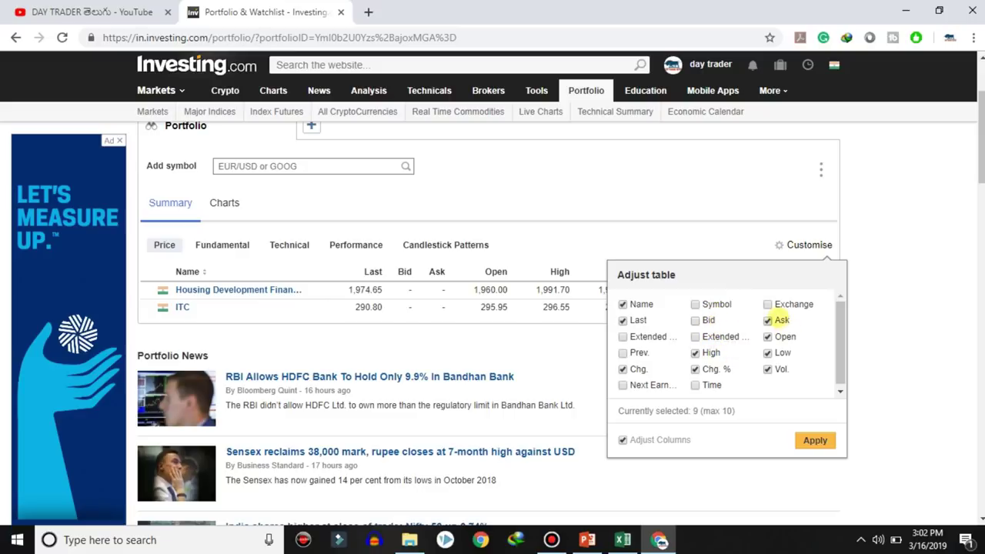
click(816, 439)
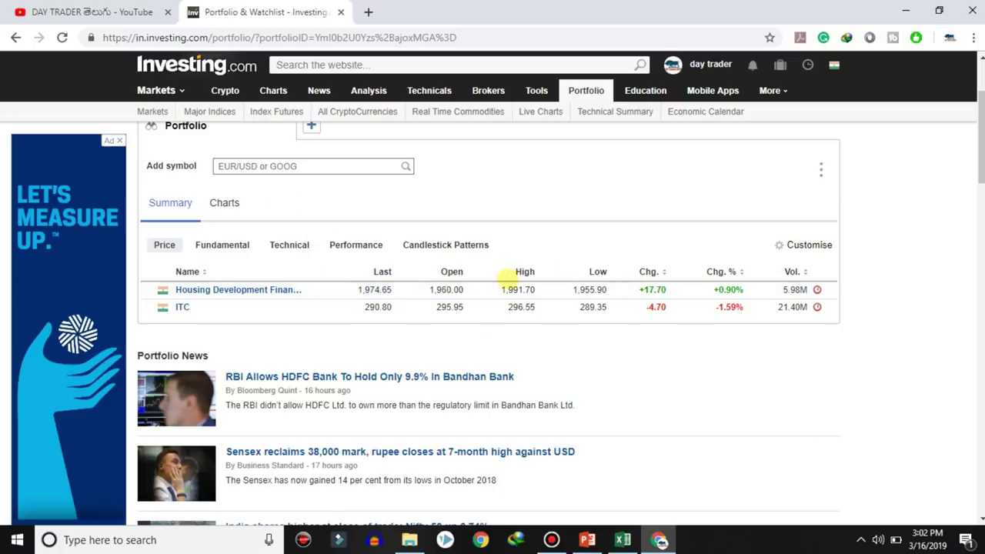
Review the portfolio's Fundamental, Technical and Performance data for the listed stocks.
click(220, 246)
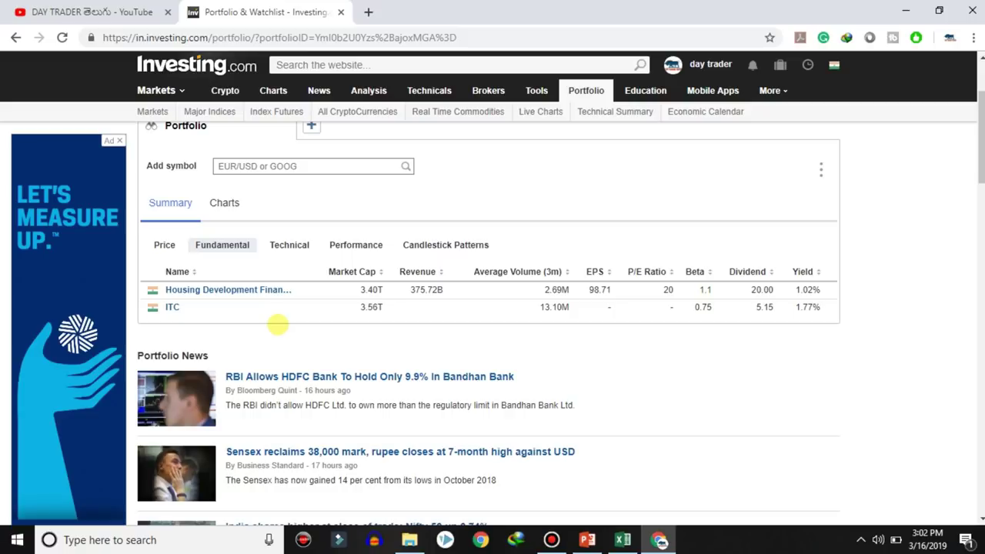
click(298, 246)
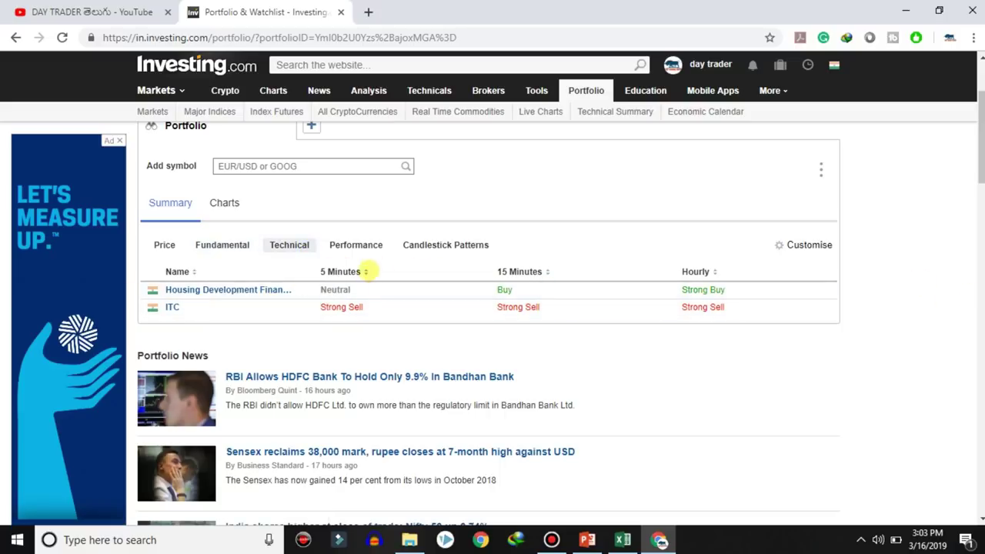
click(344, 245)
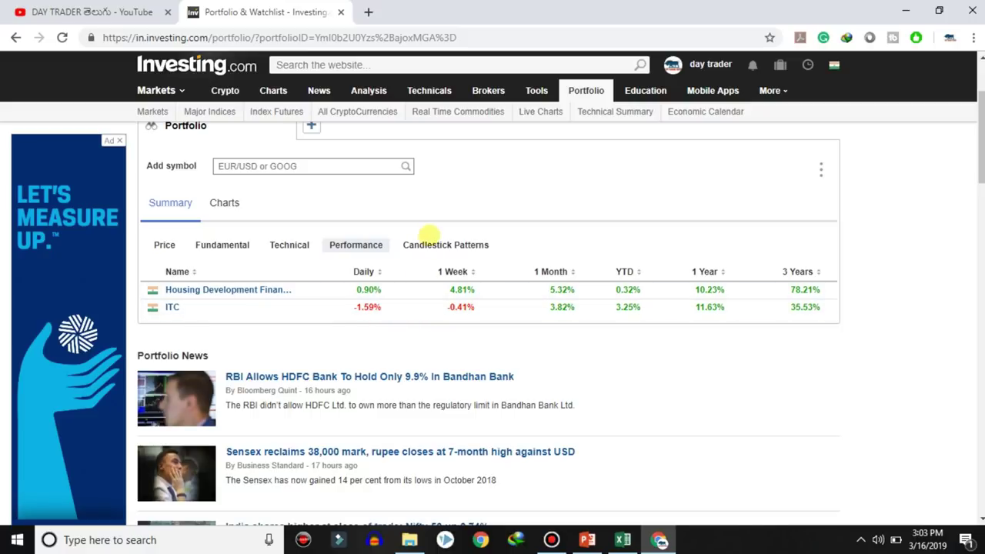
Examine the portfolio's candlestick patterns and read the description of the Harami Bullish pattern.
click(428, 244)
scroll(428, 245, down, 1)
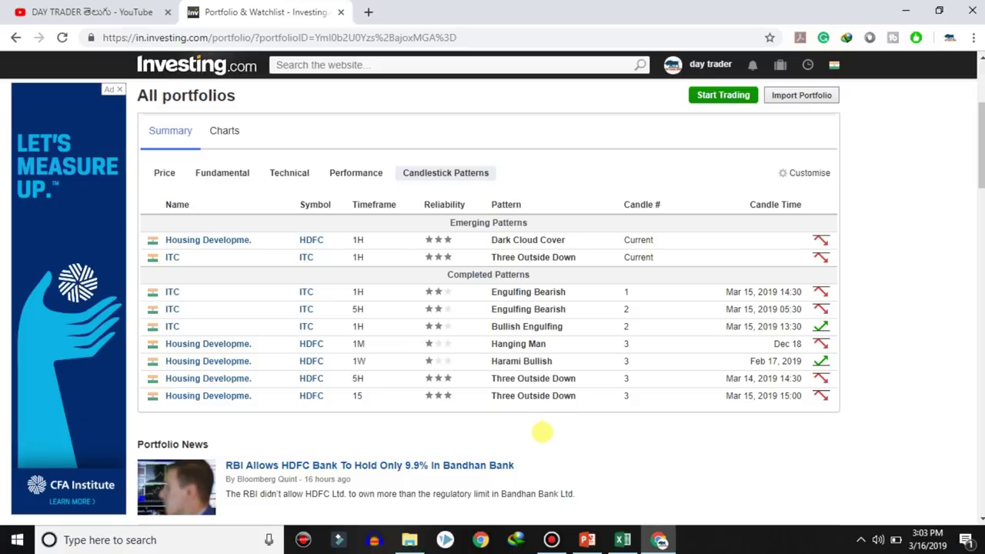
click(534, 361)
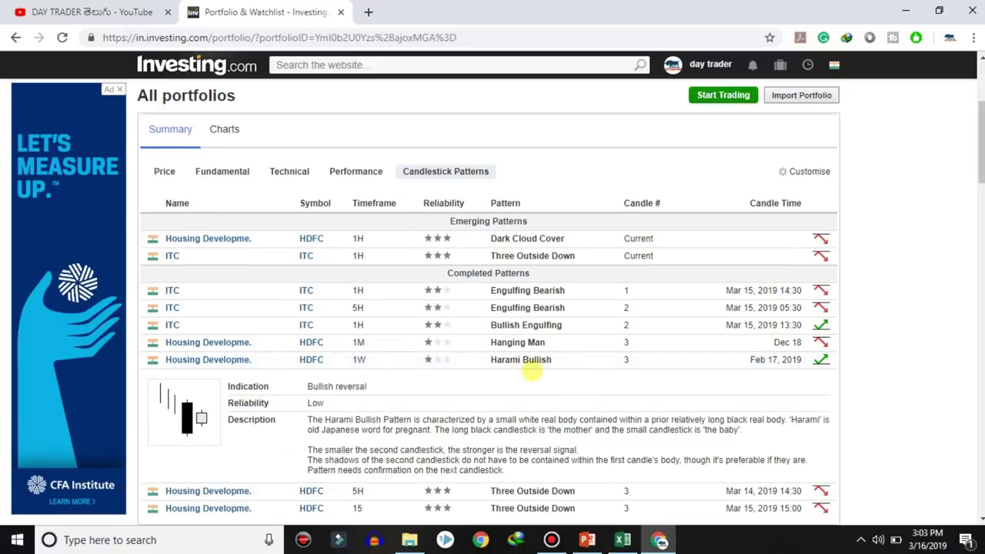
scroll(534, 371, down, 2)
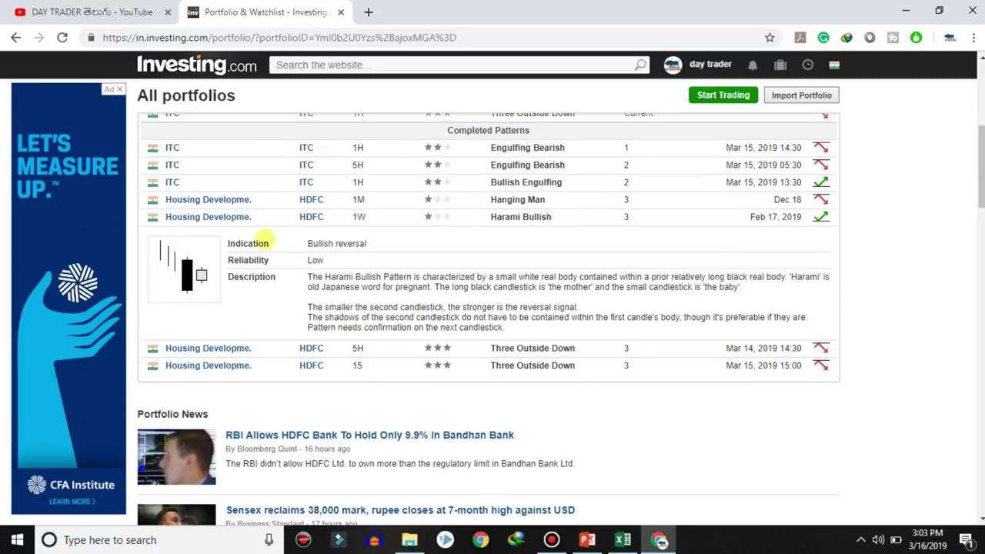
scroll(479, 327, up, 3)
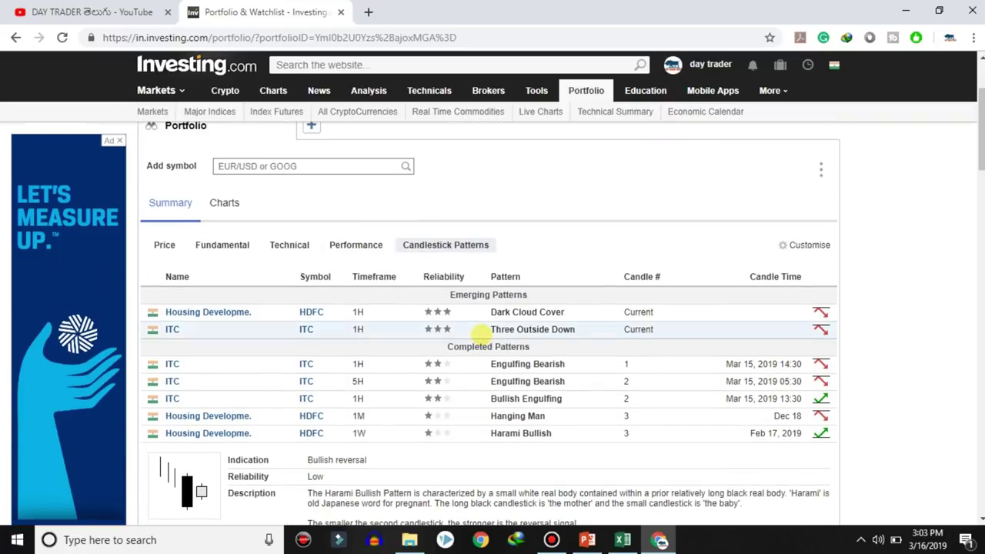
Open ITC Ltd from the recent searches and go to its technical chart.
click(422, 65)
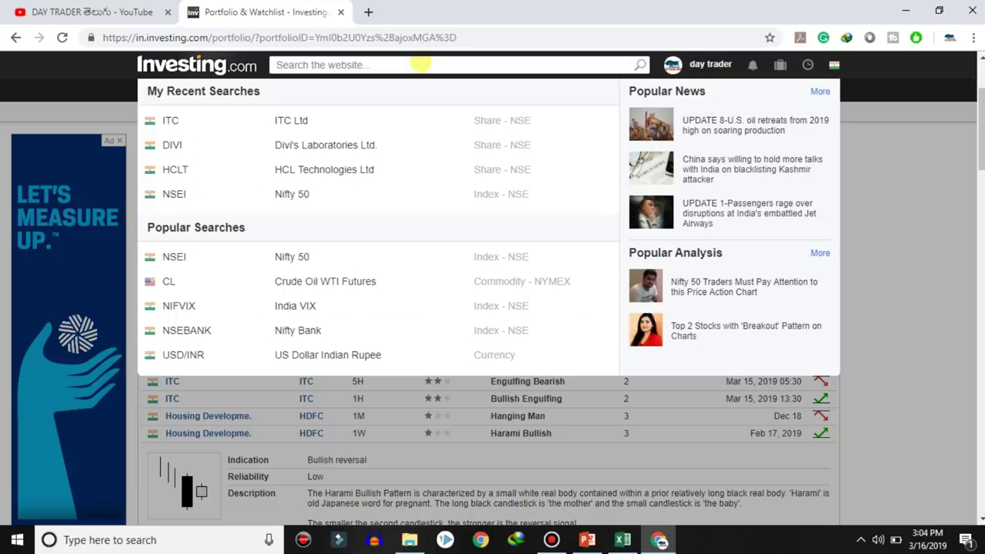
click(405, 124)
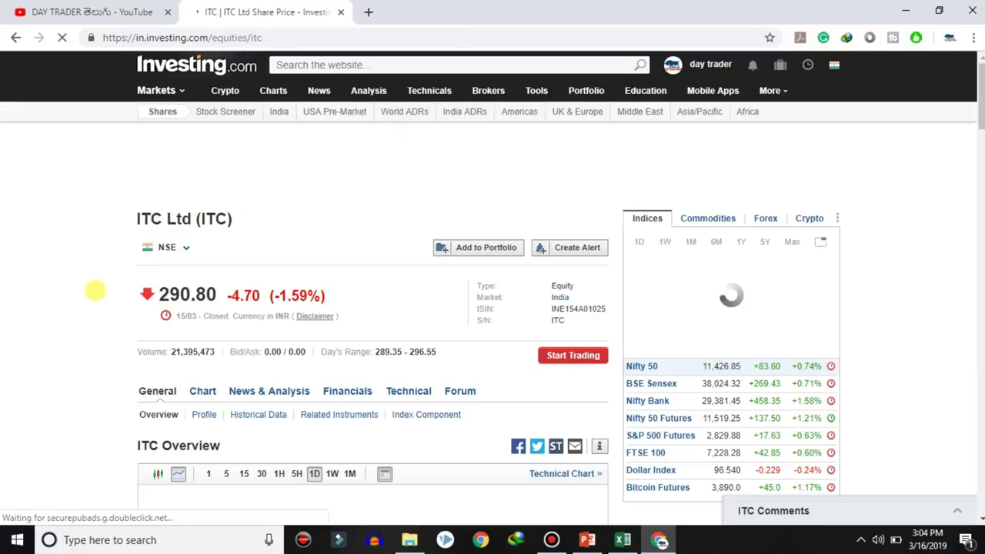
scroll(94, 290, down, 2)
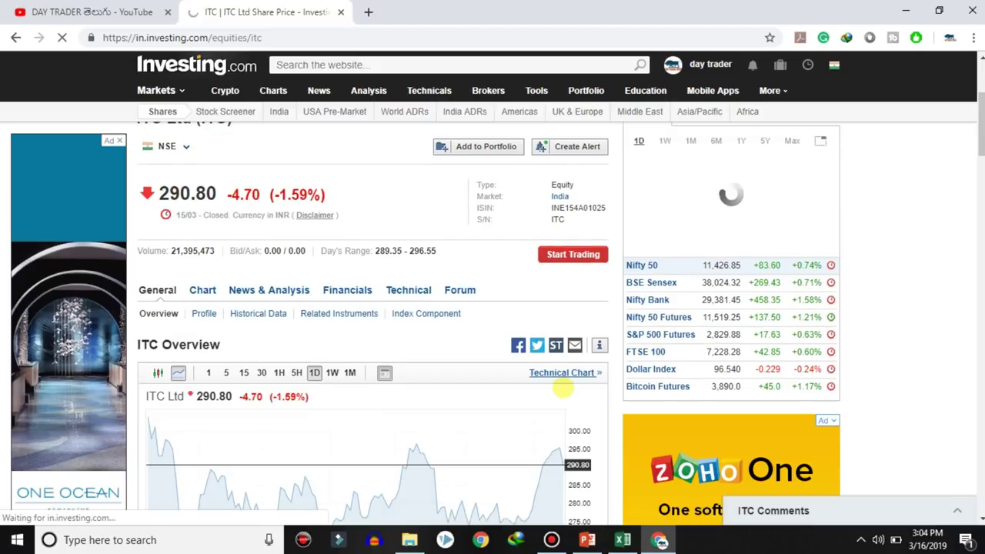
click(564, 374)
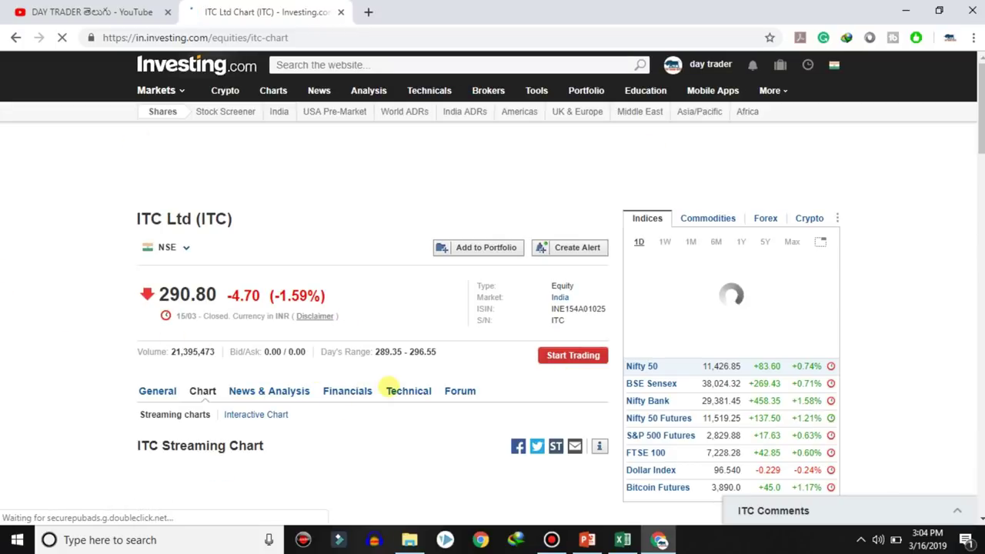
Open ITC's Technical Analysis page and examine the hourly pivot points, technical indicators and moving averages.
mouse_move(392, 391)
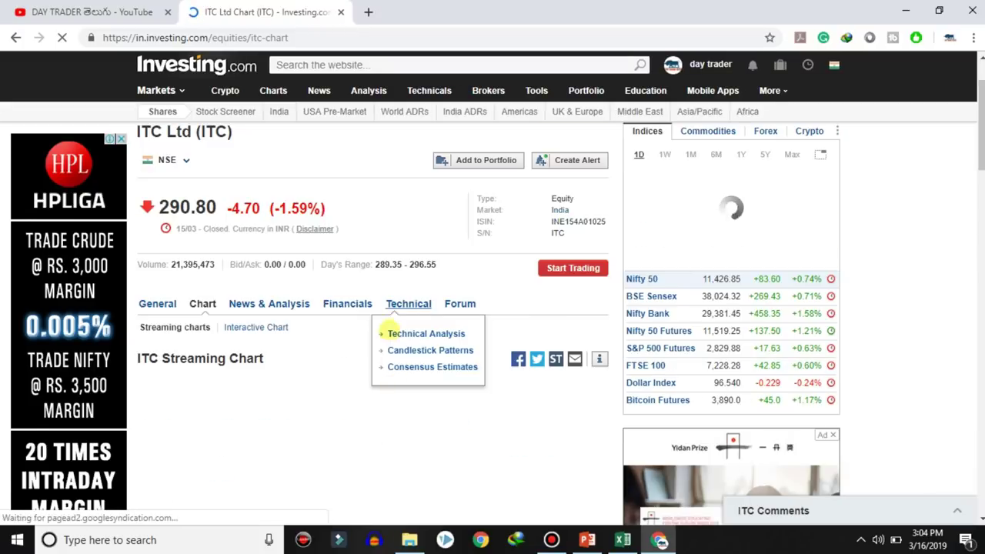
scroll(397, 226, down, 4)
scroll(399, 229, up, 2)
mouse_move(408, 246)
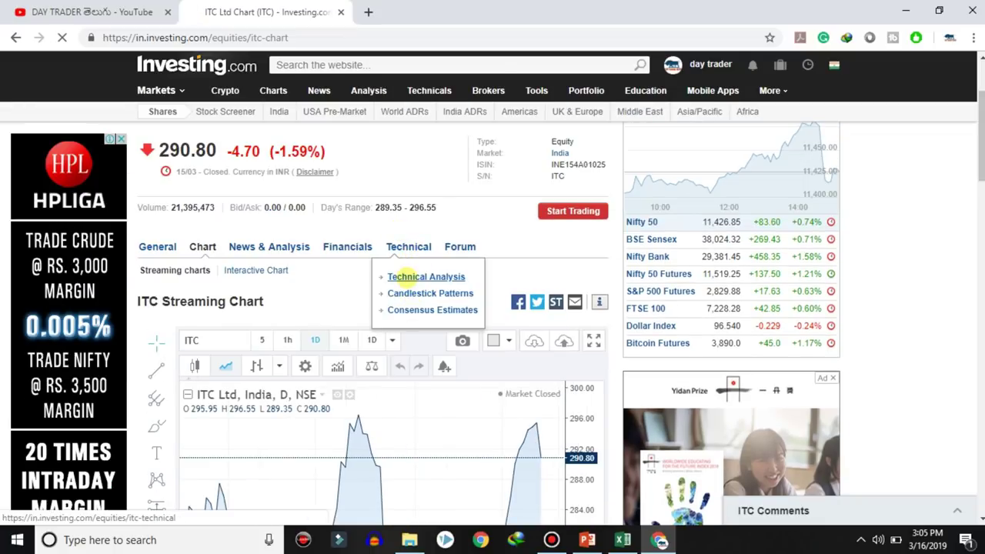
click(425, 277)
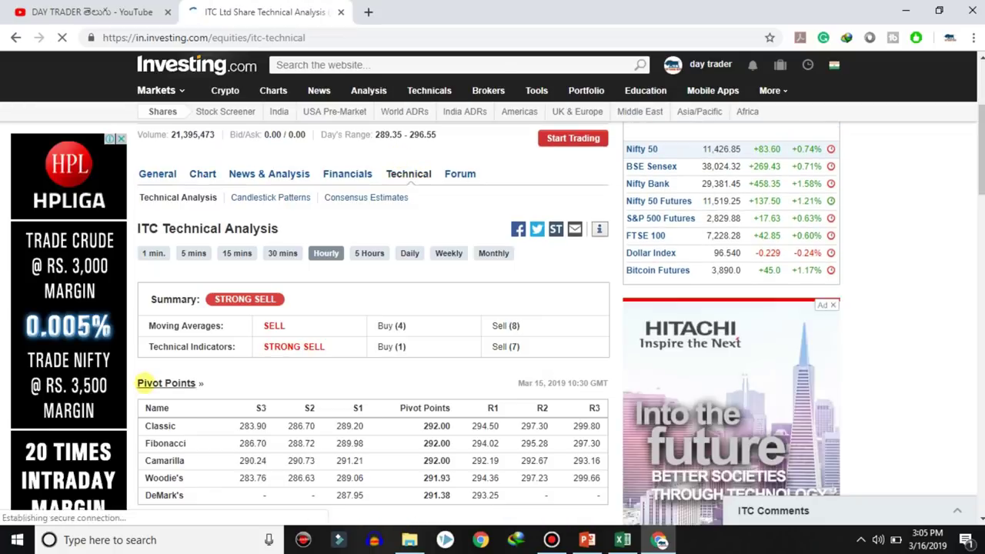
scroll(228, 427, down, 5)
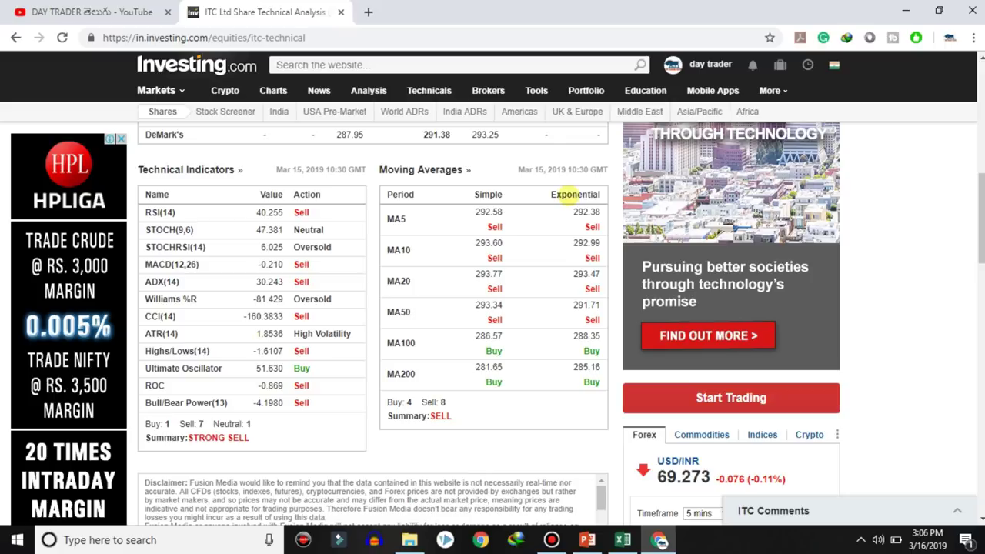
scroll(441, 367, up, 5)
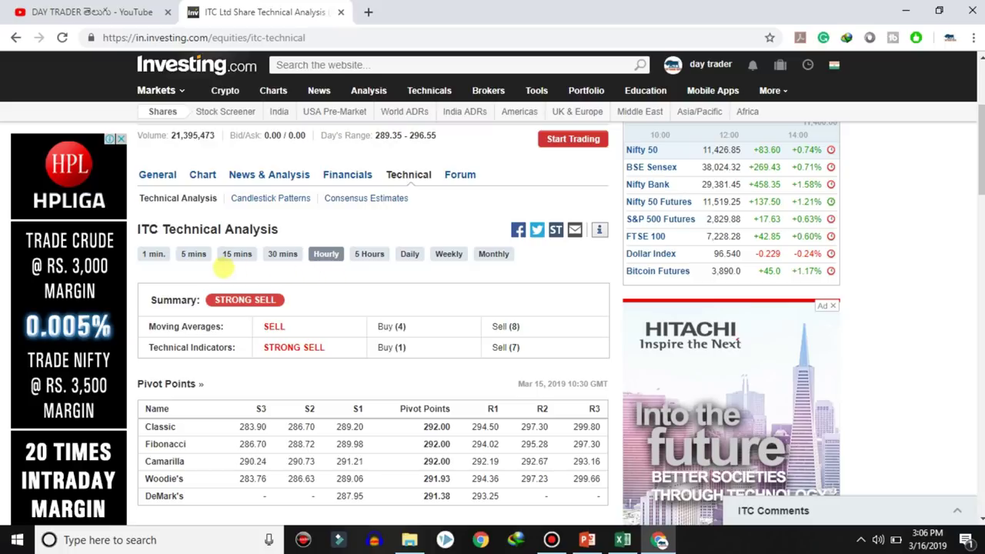
Examine ITC's technical analysis summary, indicators and moving averages for the 5 mins and 15 mins timeframes.
click(193, 254)
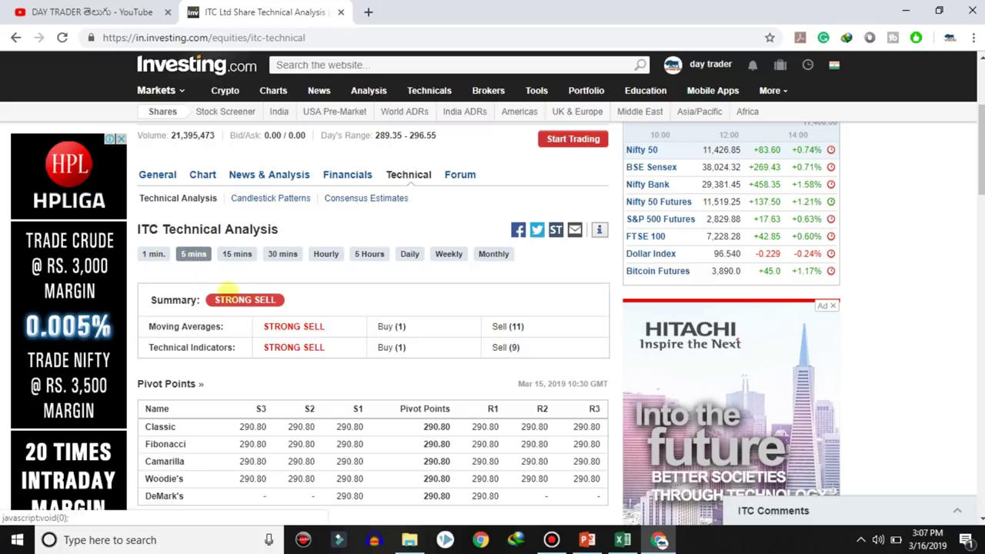
scroll(264, 293, down, 6)
scroll(284, 333, up, 5)
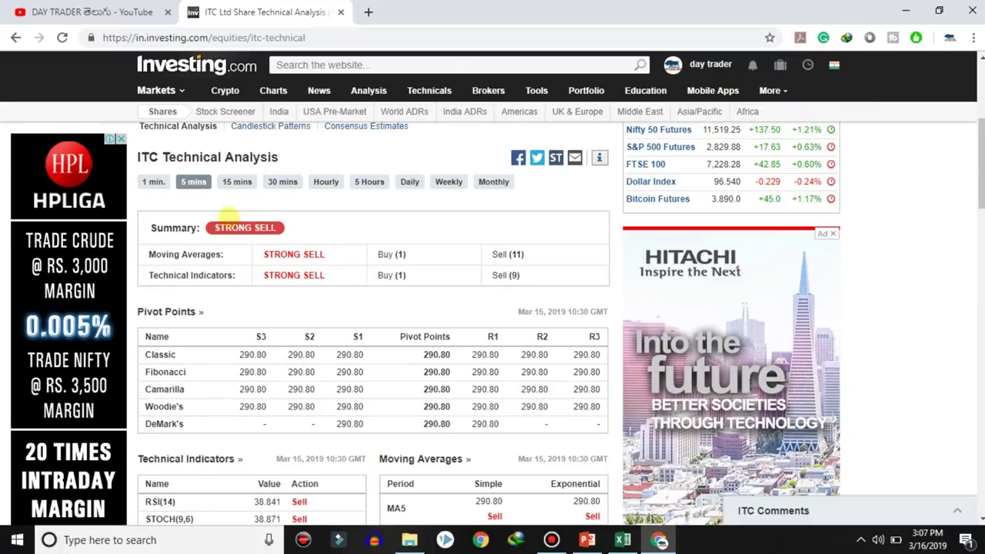
click(239, 183)
scroll(312, 322, down, 4)
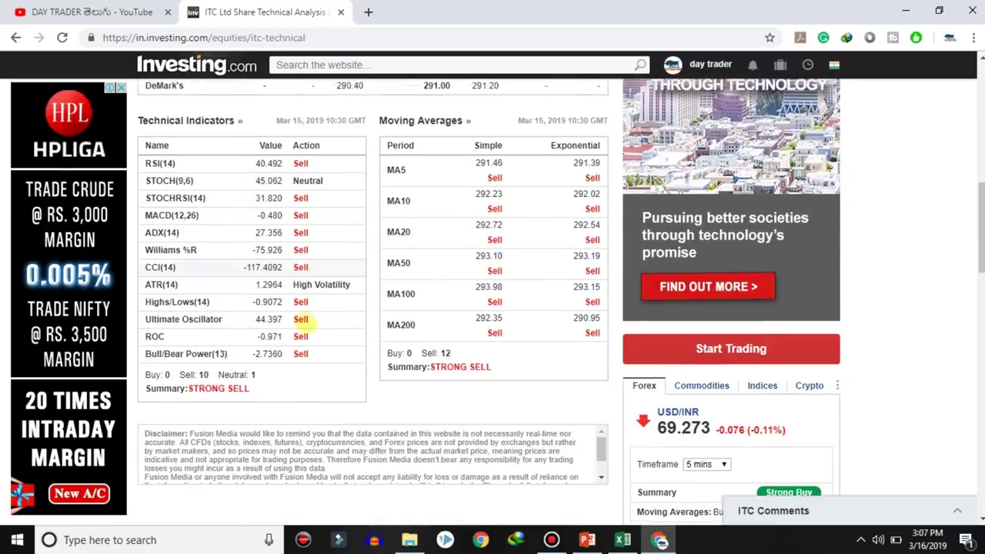
scroll(308, 358, up, 5)
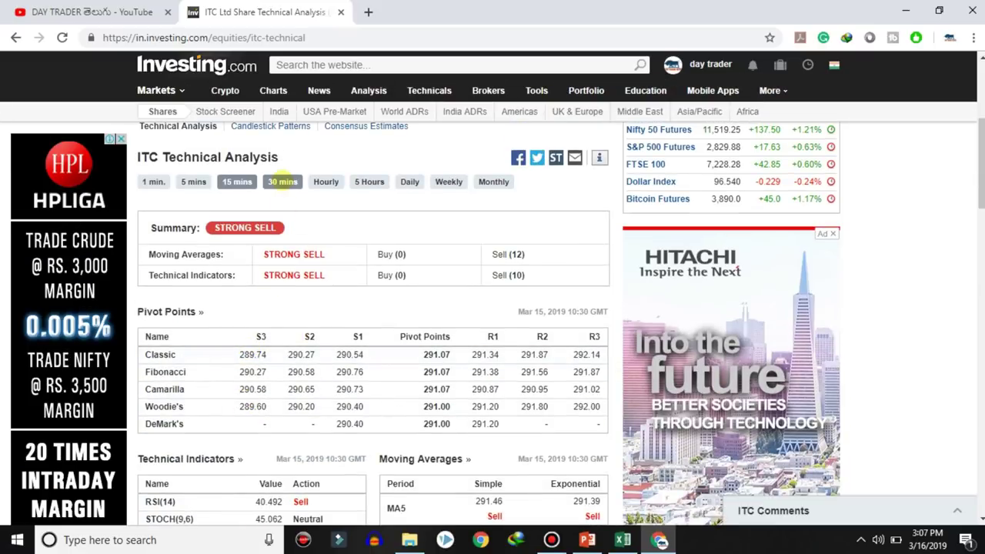
Examine ITC's technical analysis readings for the 30 mins and Hourly timeframes.
click(283, 181)
scroll(322, 373, down, 5)
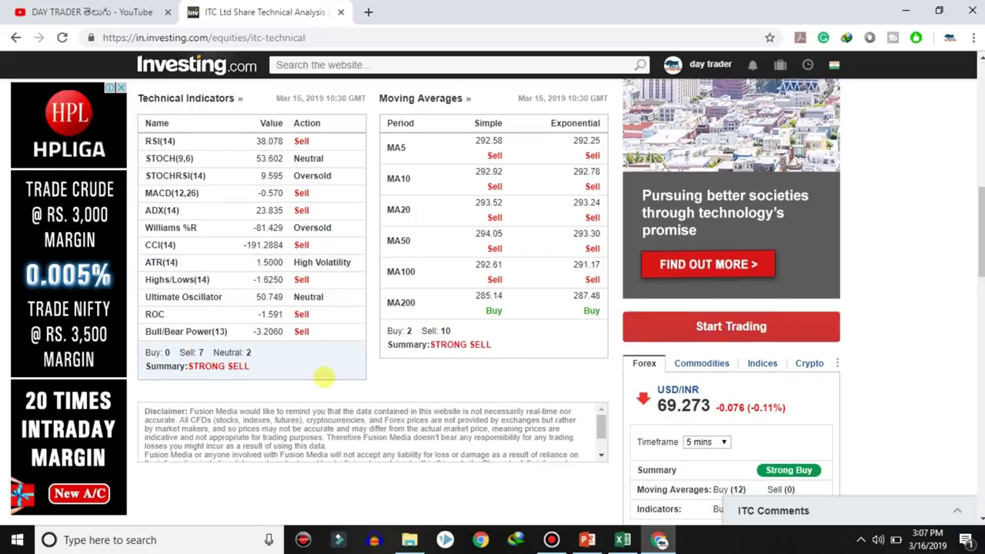
scroll(324, 376, up, 5)
click(325, 183)
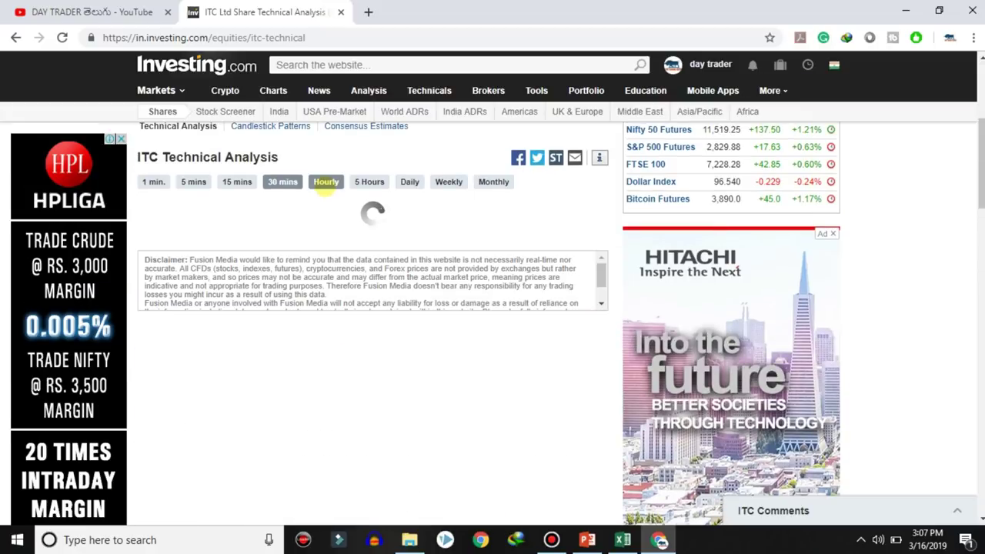
scroll(318, 385, down, 5)
scroll(339, 247, up, 5)
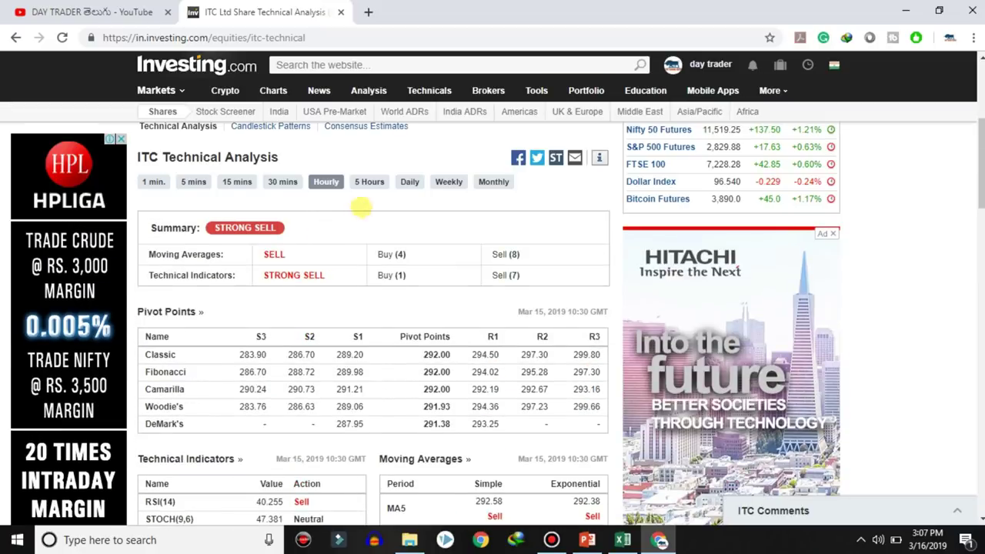
Examine ITC's technical indicators, moving averages and pivot points for the 5 Hours timeframe.
click(370, 182)
scroll(385, 301, down, 5)
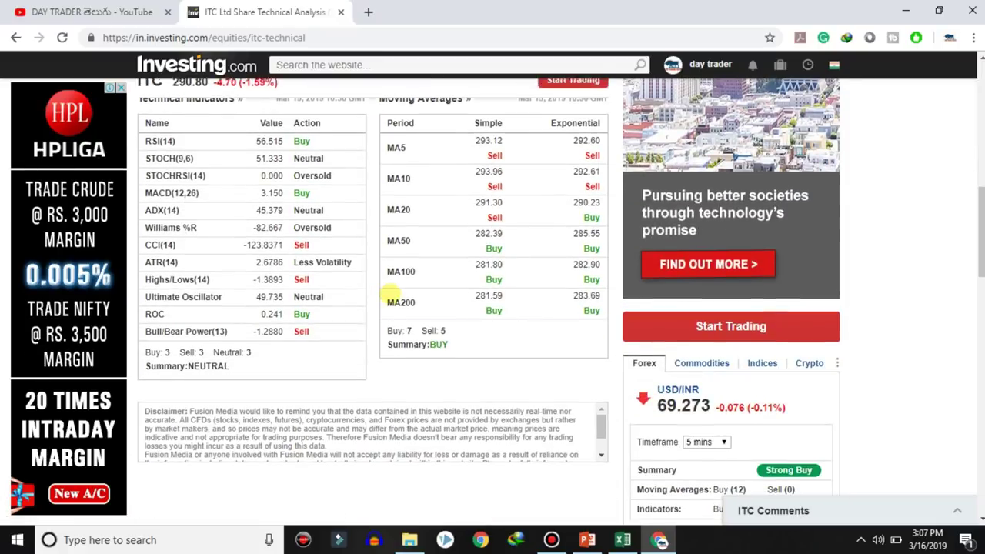
scroll(231, 339, up, 4)
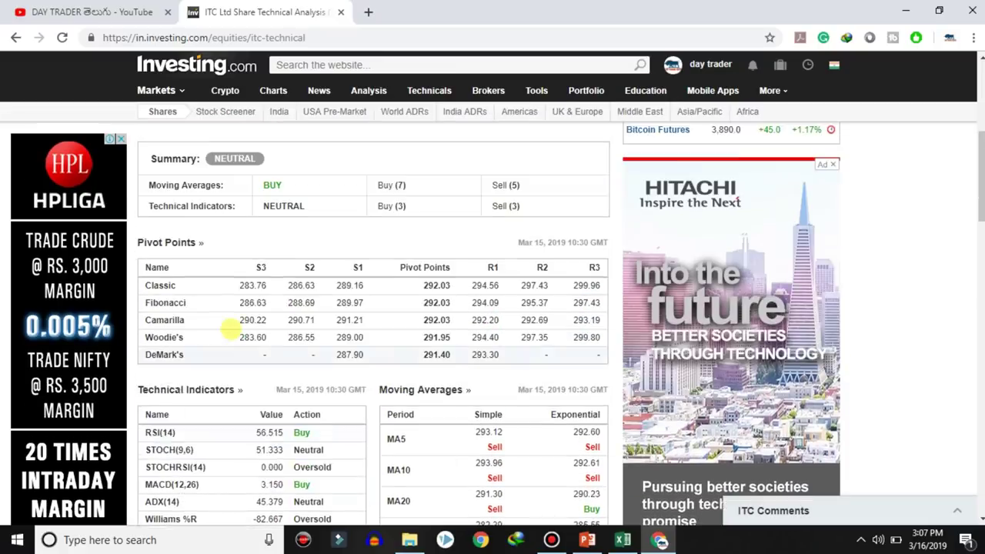
scroll(231, 329, up, 2)
Switch ITC's technical analysis to the Daily timeframe and examine its summary, pivot points, technical indicators and moving averages.
click(408, 182)
scroll(350, 359, down, 1)
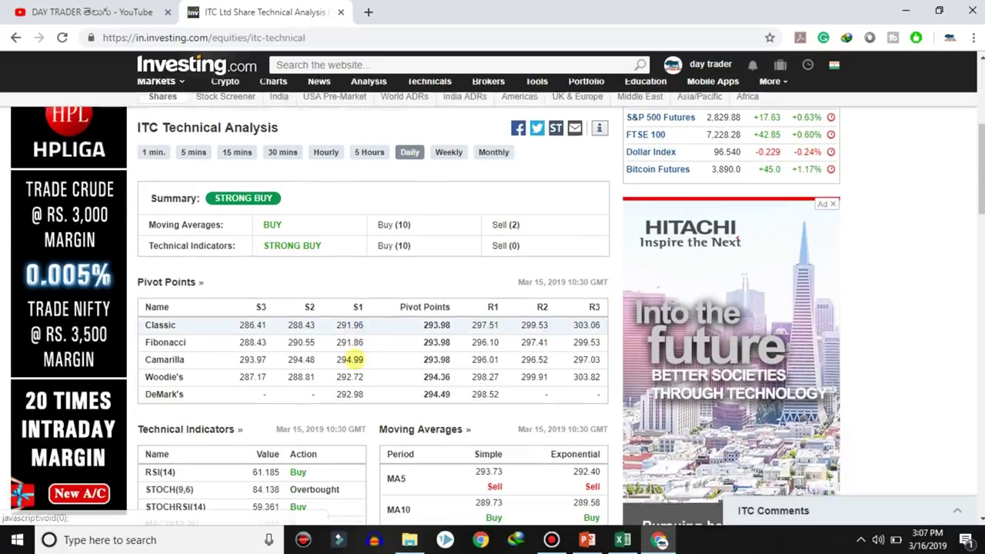
scroll(350, 359, down, 4)
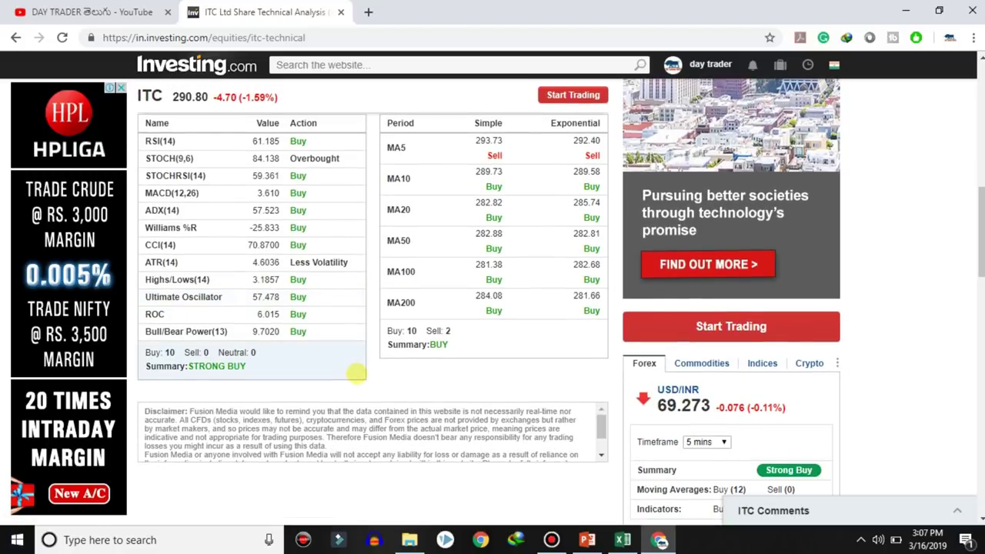
scroll(356, 374, up, 5)
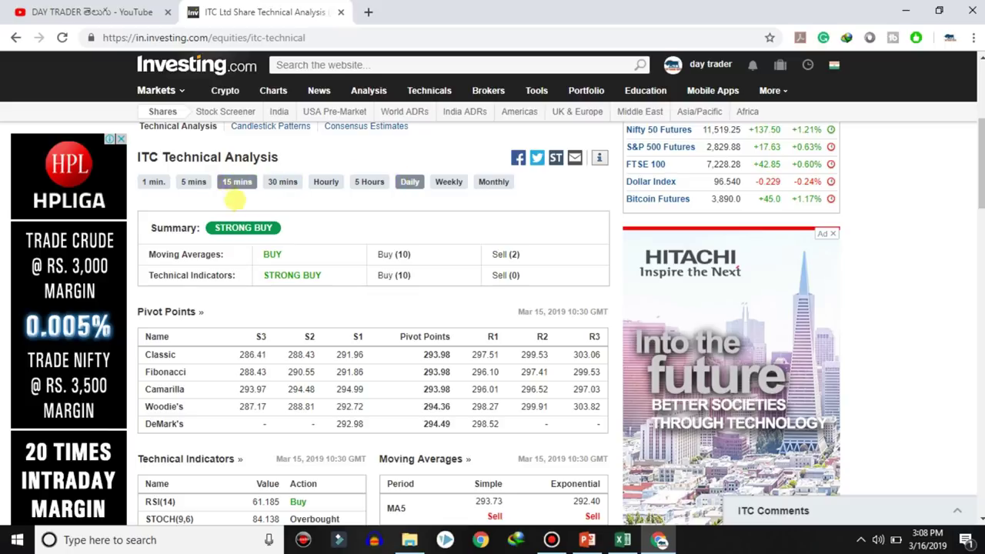
scroll(240, 204, down, 3)
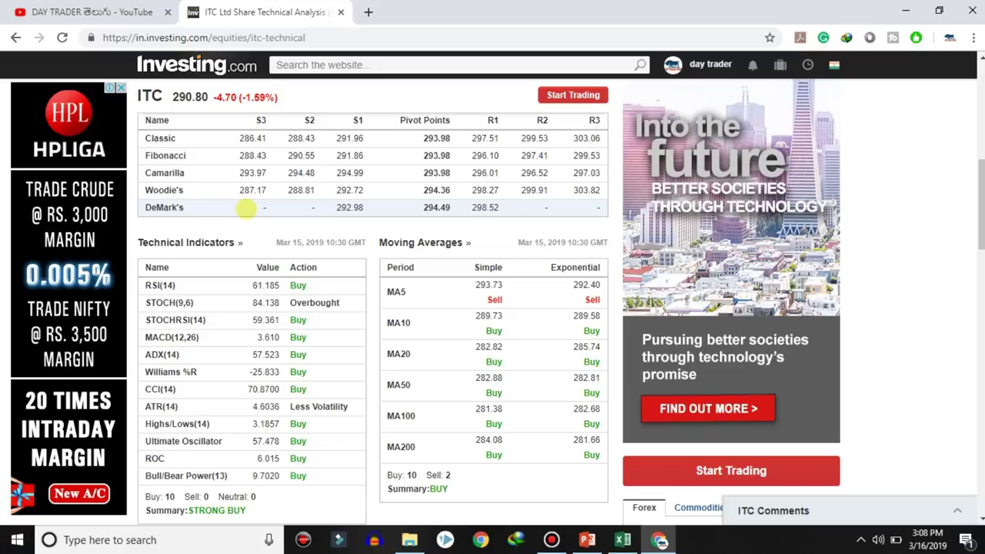
scroll(246, 208, down, 2)
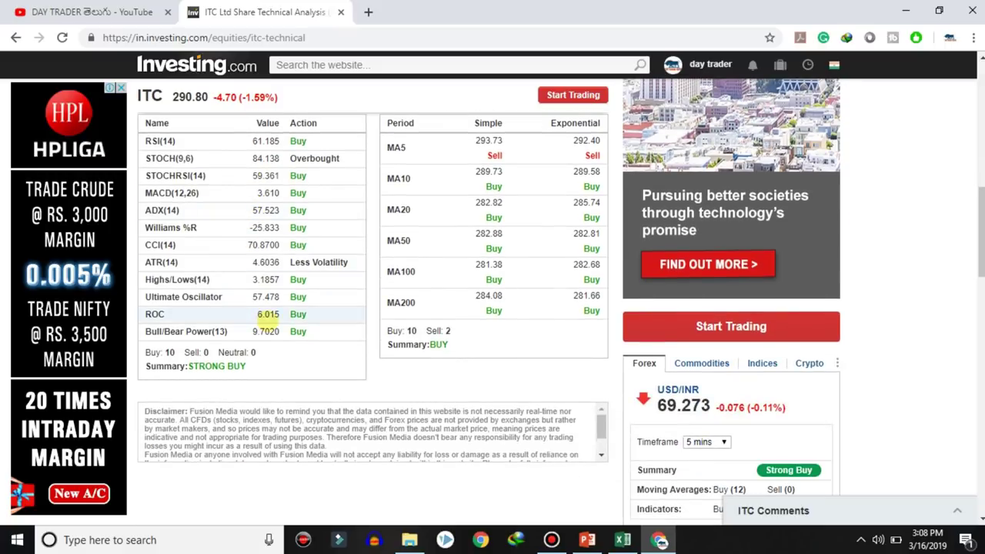
scroll(275, 308, up, 4)
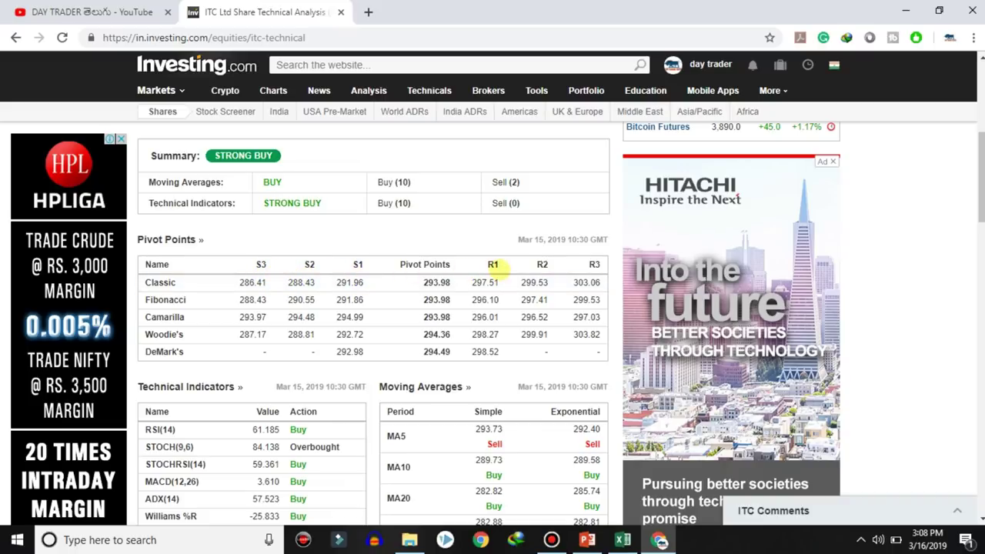
scroll(516, 265, up, 2)
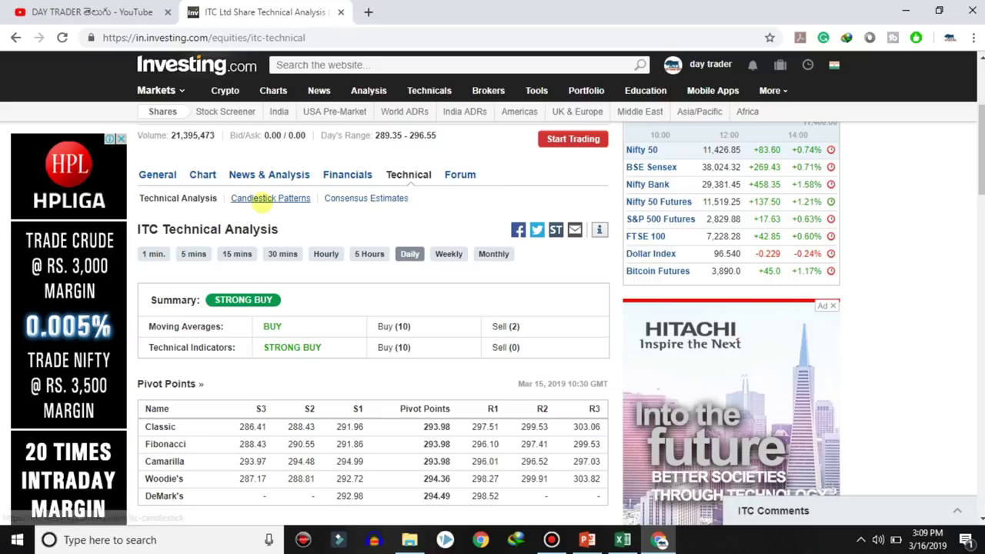
Open ITC's Candlestick Patterns page and read the details of the 1M Engulfing Bearish pattern.
click(262, 198)
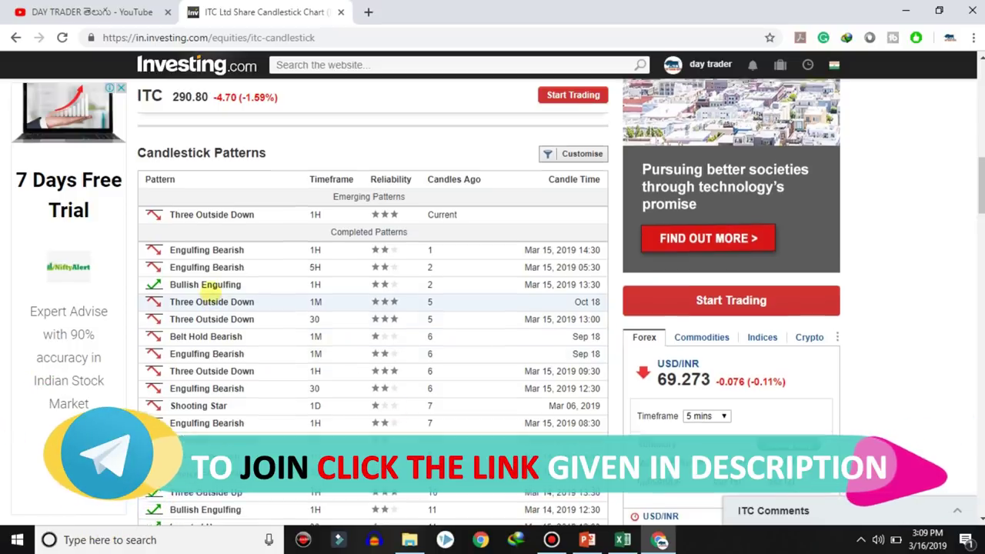
scroll(208, 292, up, 4)
scroll(470, 348, down, 4)
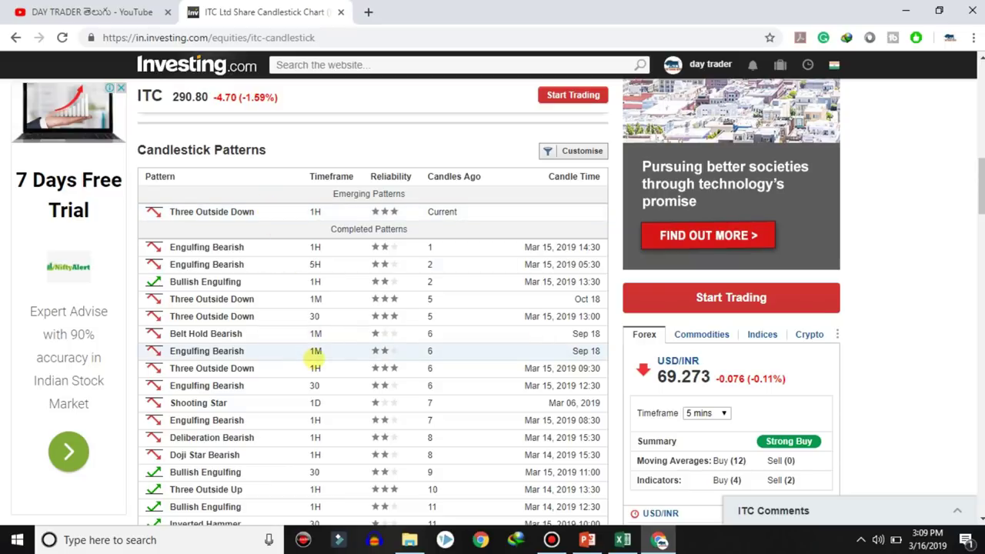
click(315, 350)
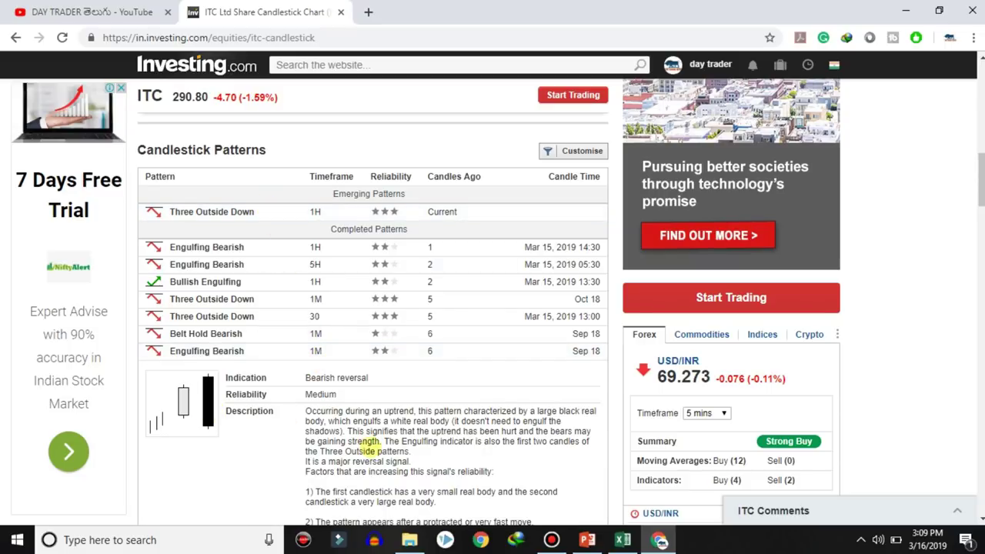
scroll(374, 445, up, 6)
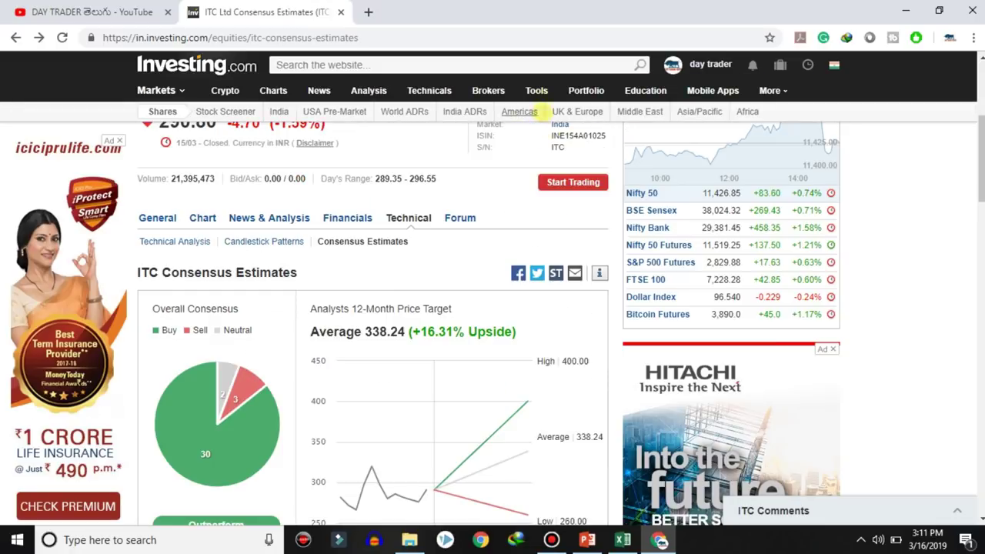
Open the Stock Screener and restrict it to India as the country and NSE as the exchange.
mouse_move(538, 90)
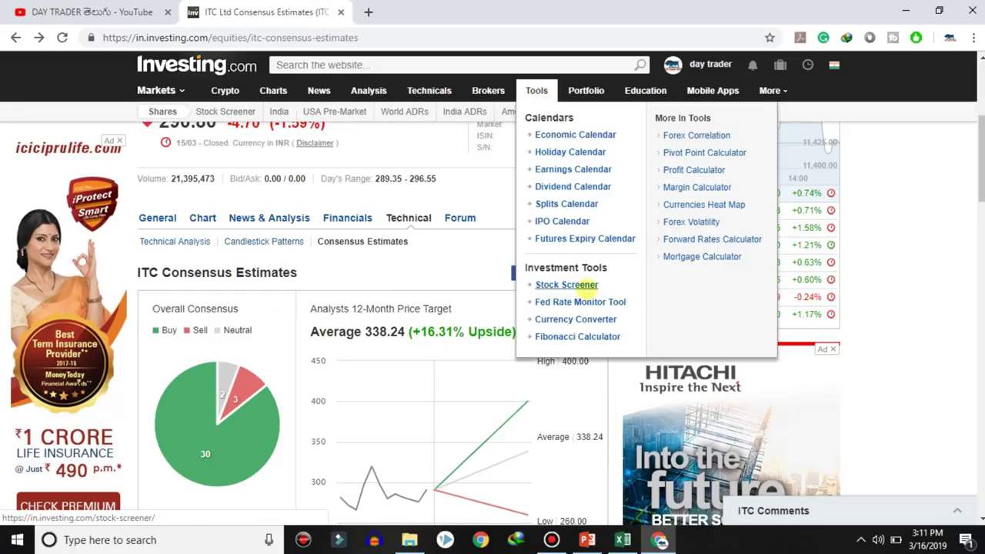
click(566, 285)
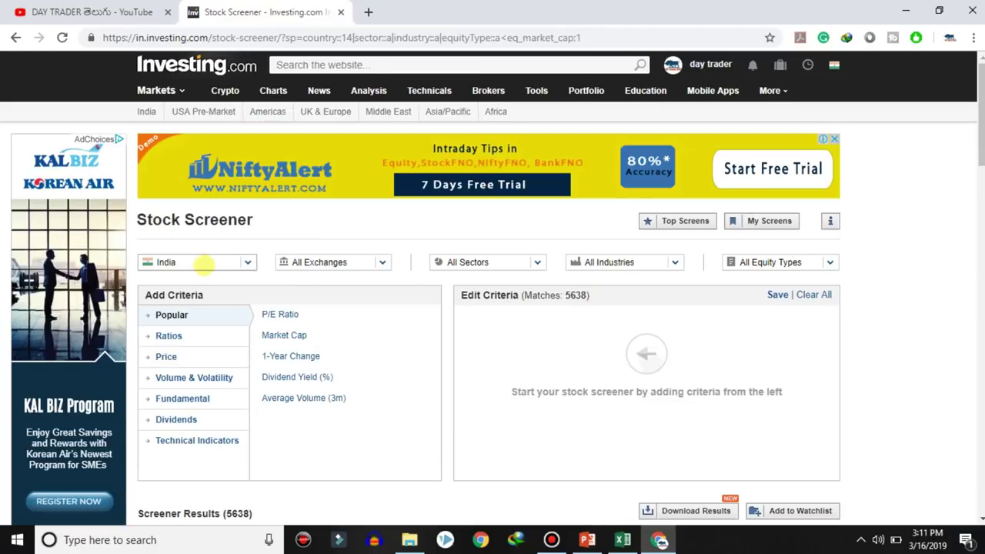
click(240, 262)
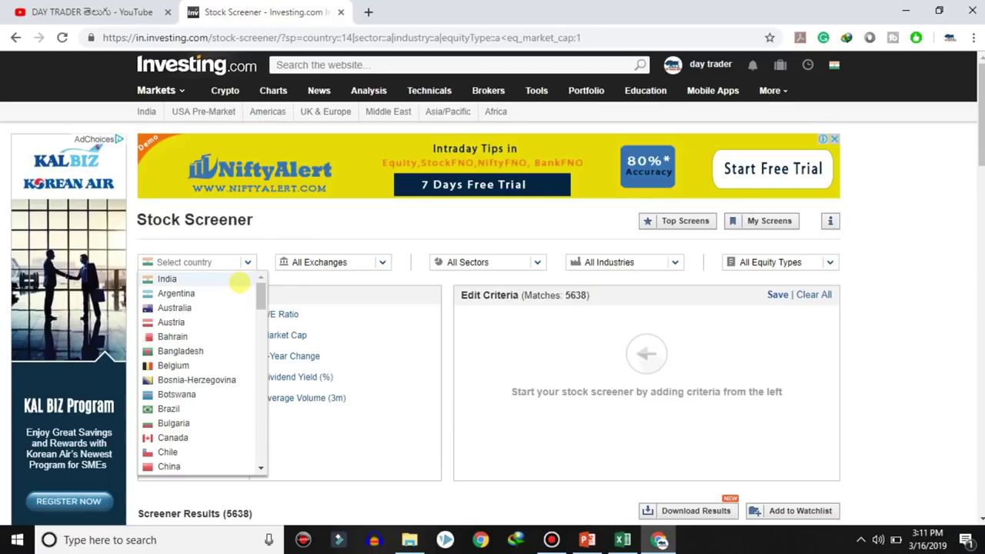
click(239, 281)
click(379, 263)
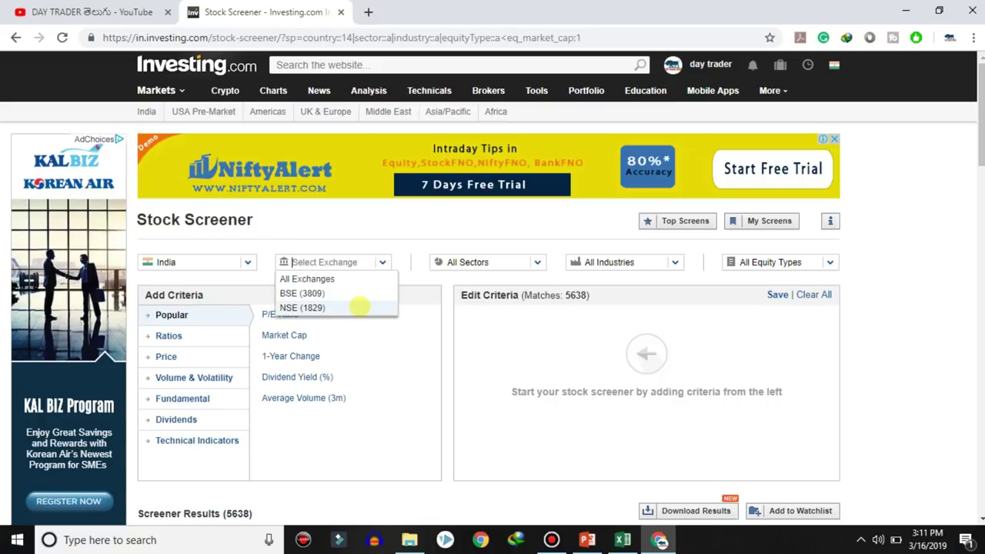
click(359, 307)
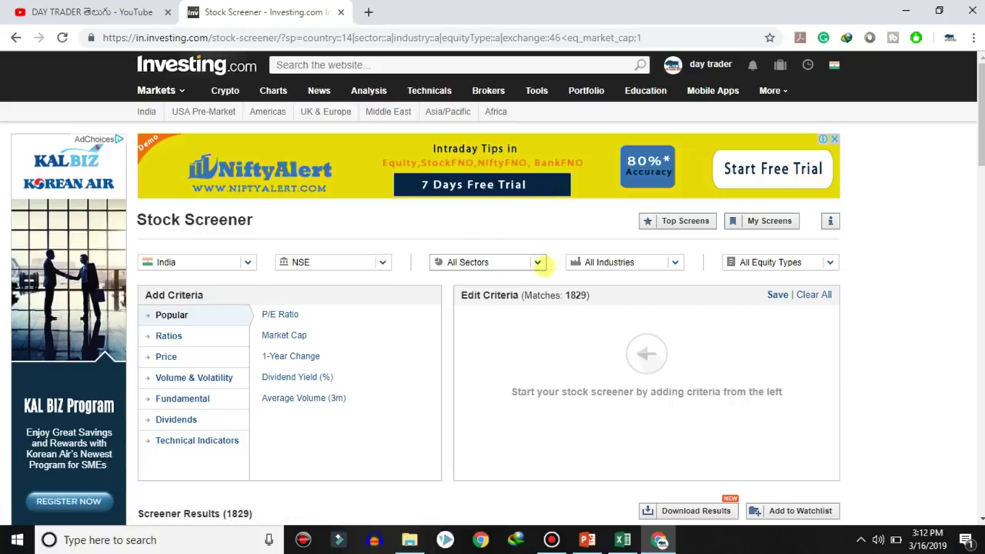
Set the screener's sector filter to All Sectors and its industry filter to All Industries.
click(538, 263)
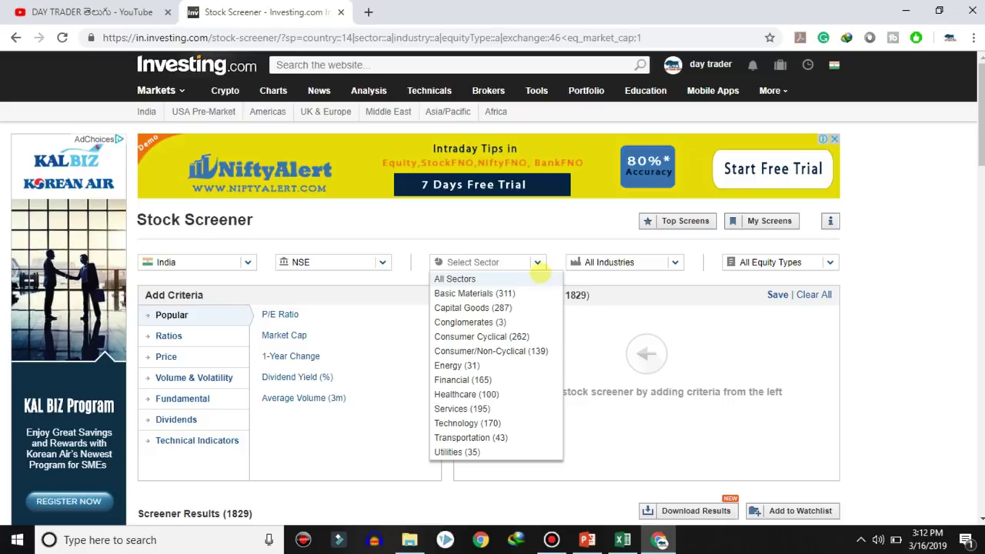
click(468, 279)
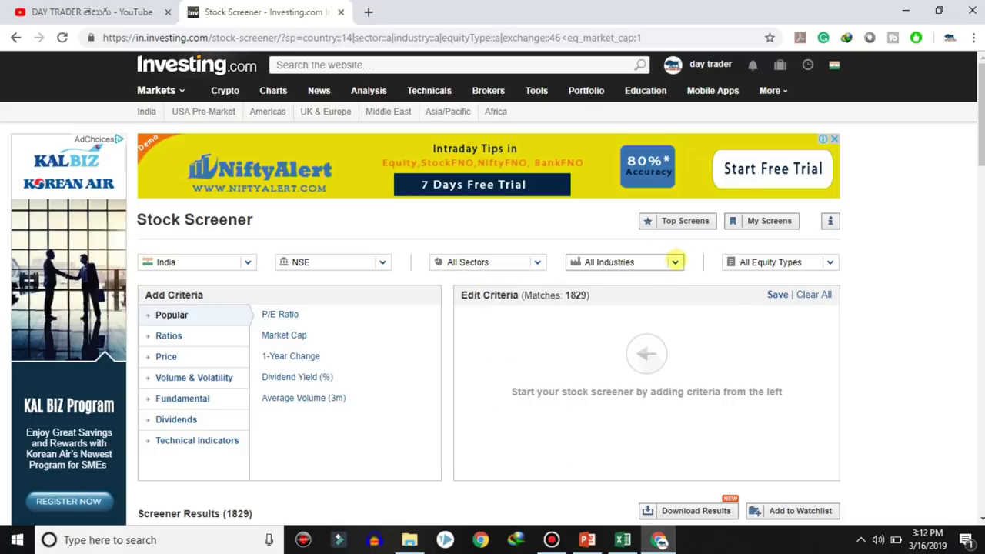
click(674, 262)
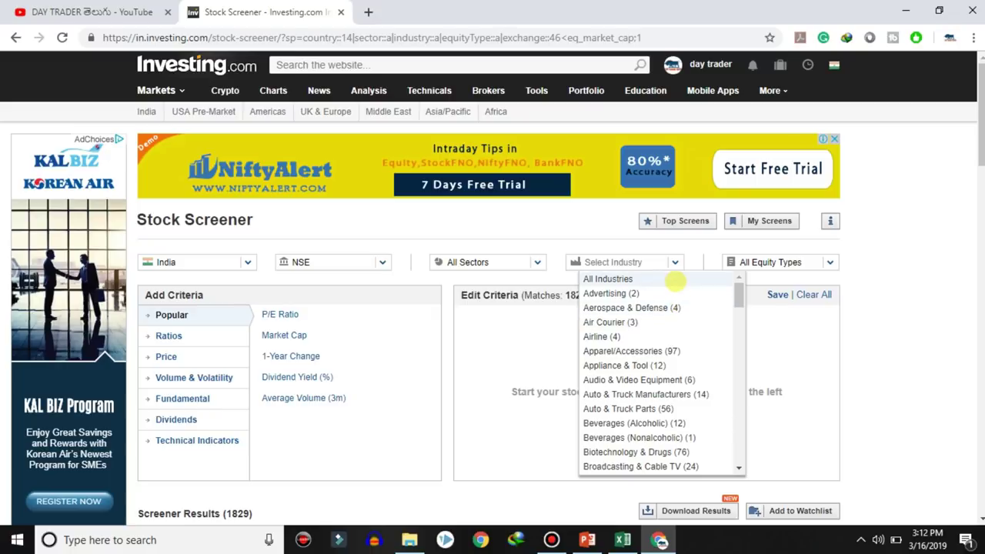
click(673, 279)
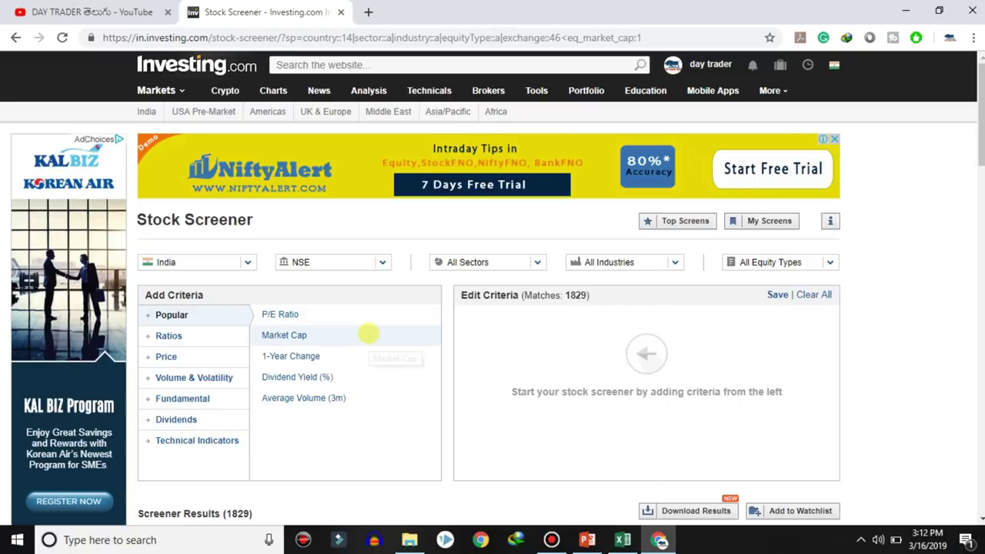
Add the technical indicator RSI (14 / 1D) as a criterion with a minimum of 70 and look through the matching stocks.
scroll(693, 308, down, 1)
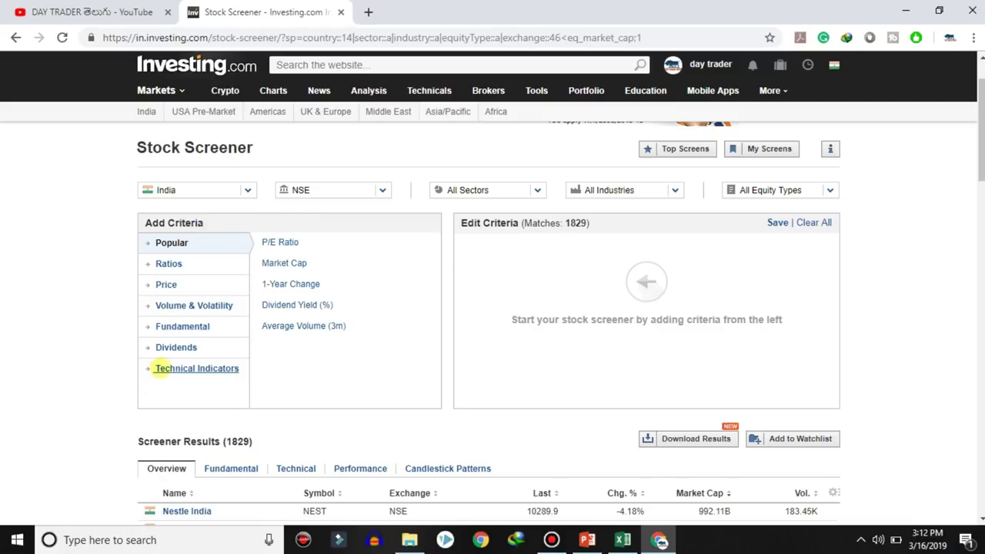
click(162, 368)
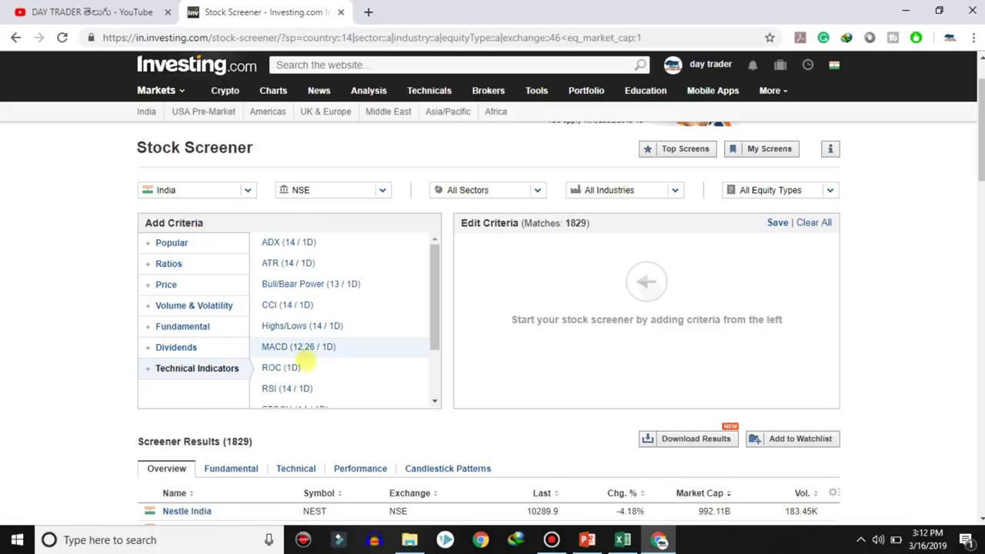
scroll(304, 356, down, 1)
click(286, 316)
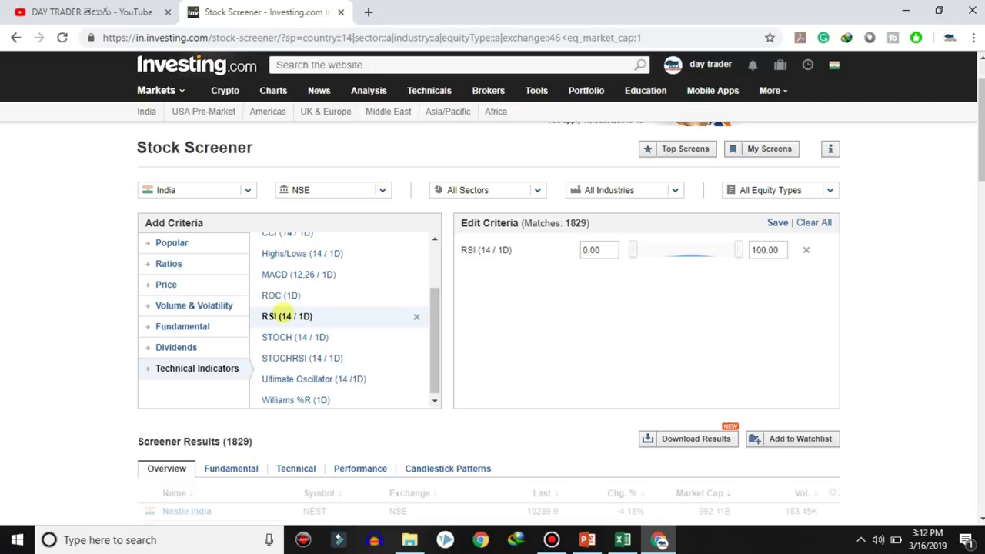
click(632, 249)
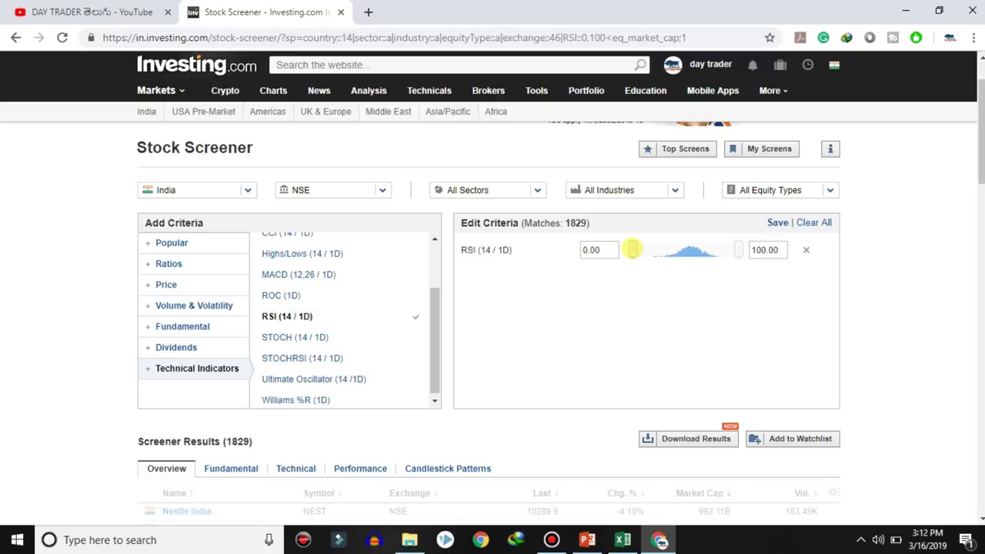
drag(632, 249, 682, 249)
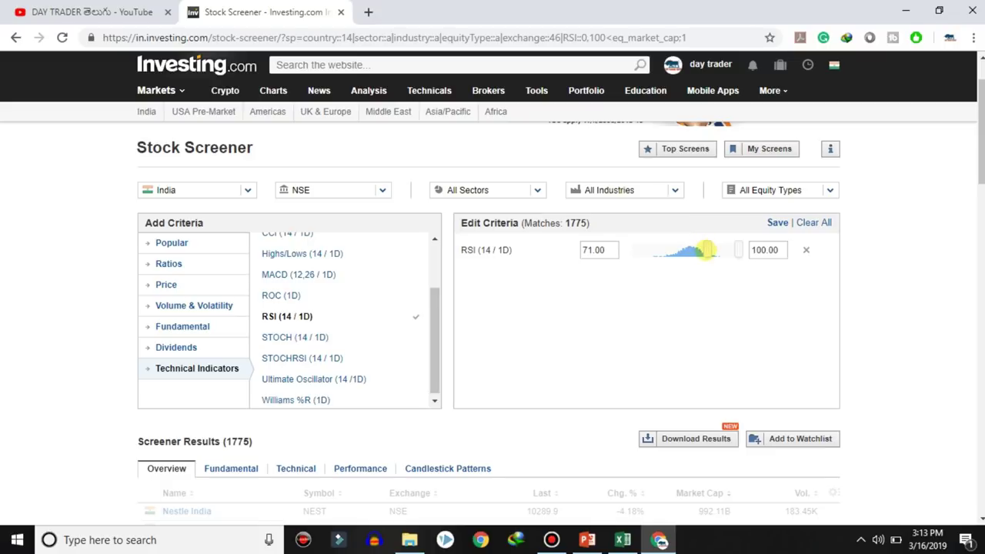
drag(705, 249, 703, 250)
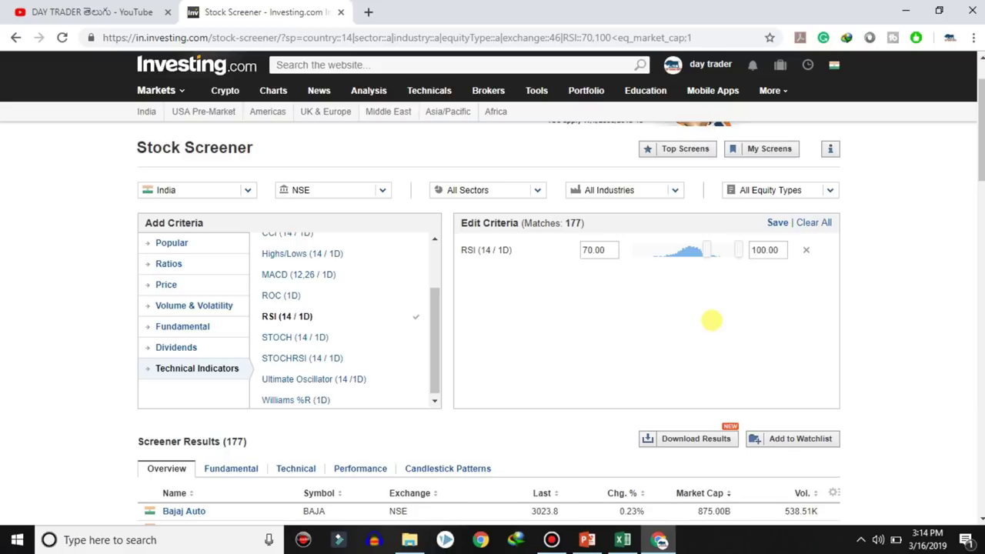
scroll(711, 320, down, 2)
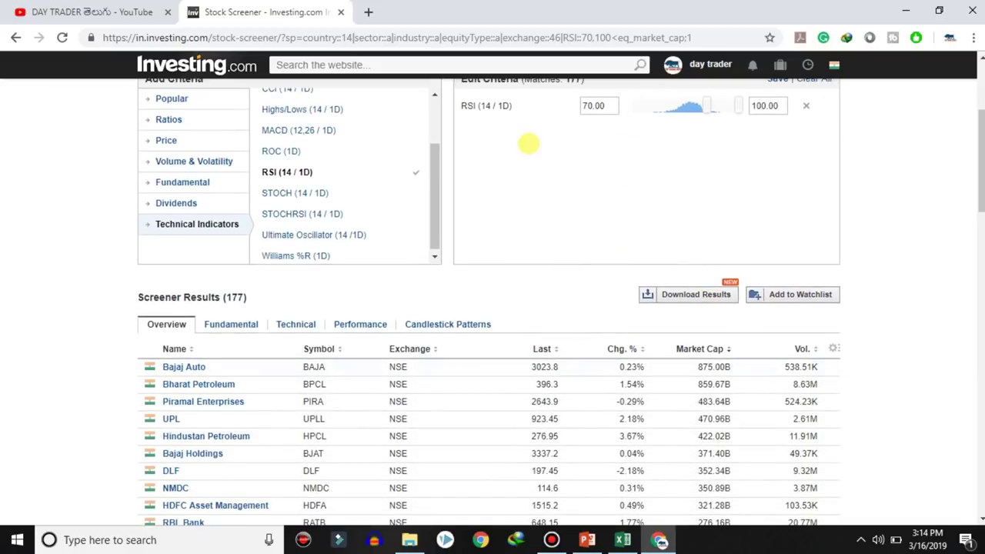
scroll(40, 327, down, 2)
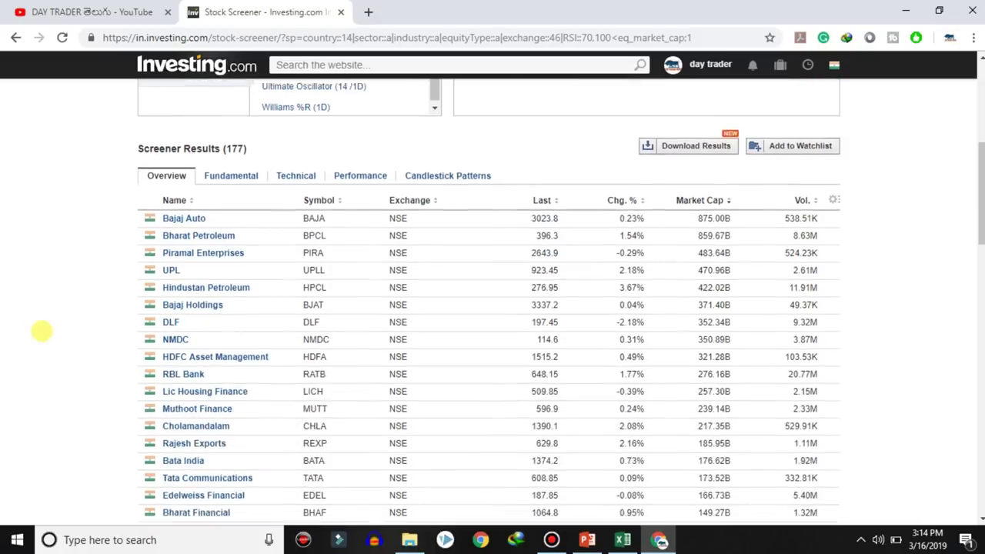
scroll(41, 331, down, 1)
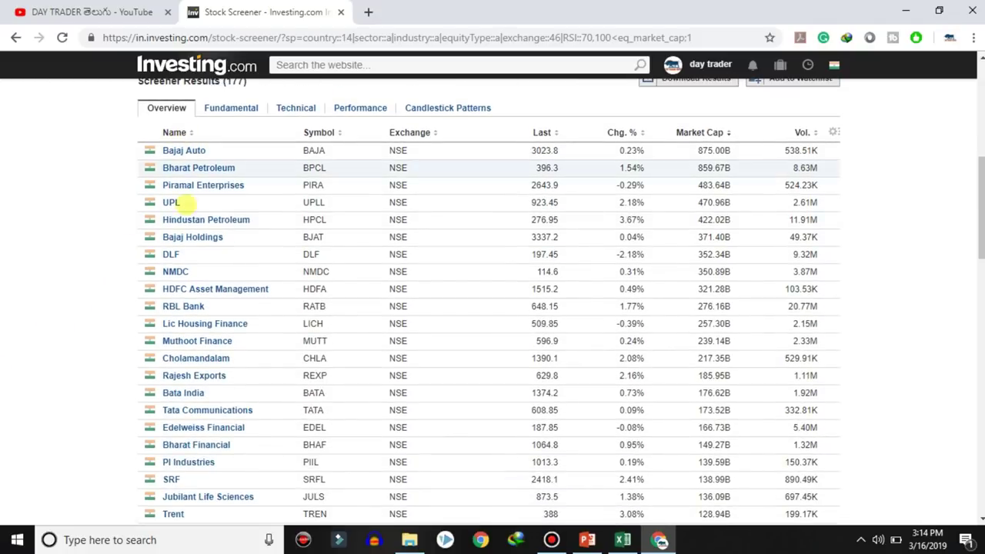
Add MACD (12,26 / 1D) as a second screening criterion and look through the resulting stock list.
scroll(25, 363, up, 4)
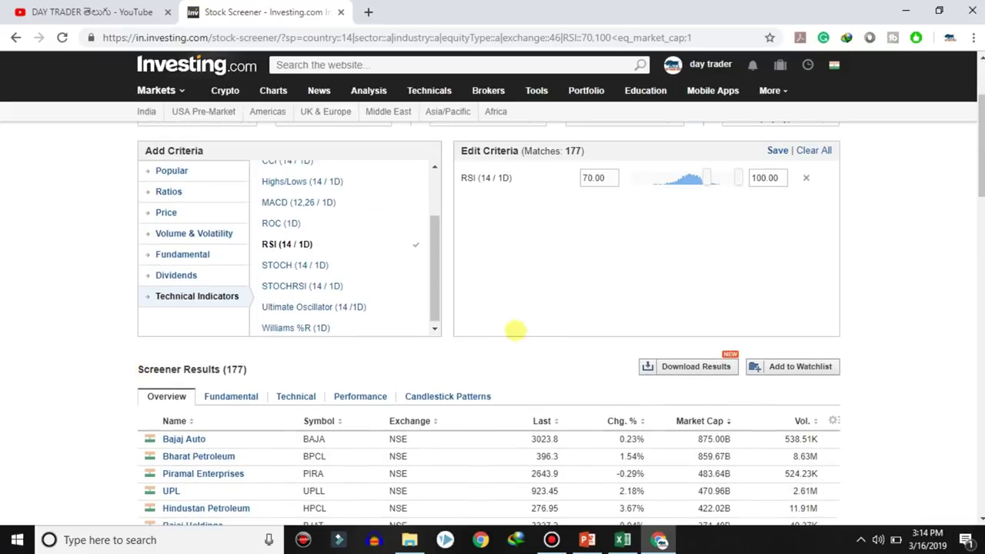
click(291, 199)
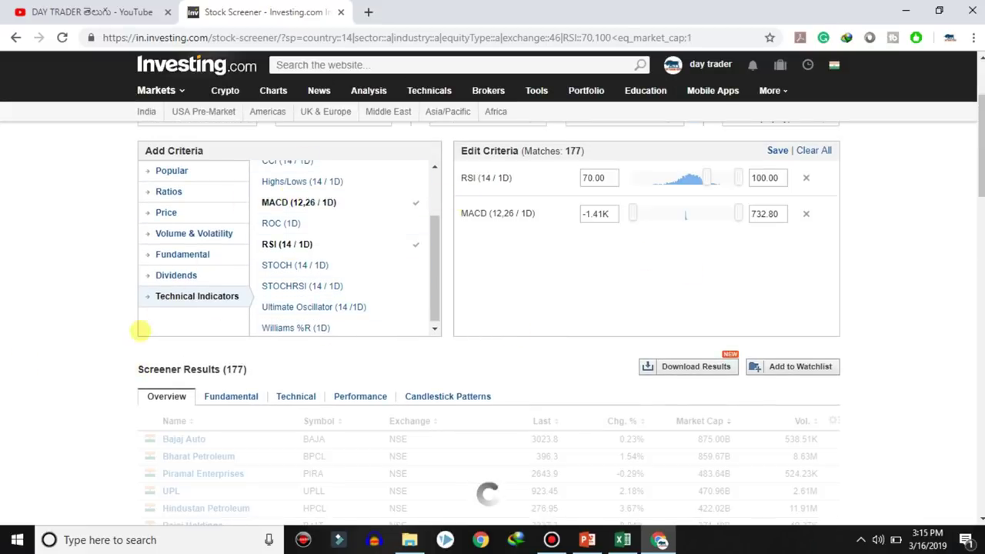
scroll(139, 338, down, 3)
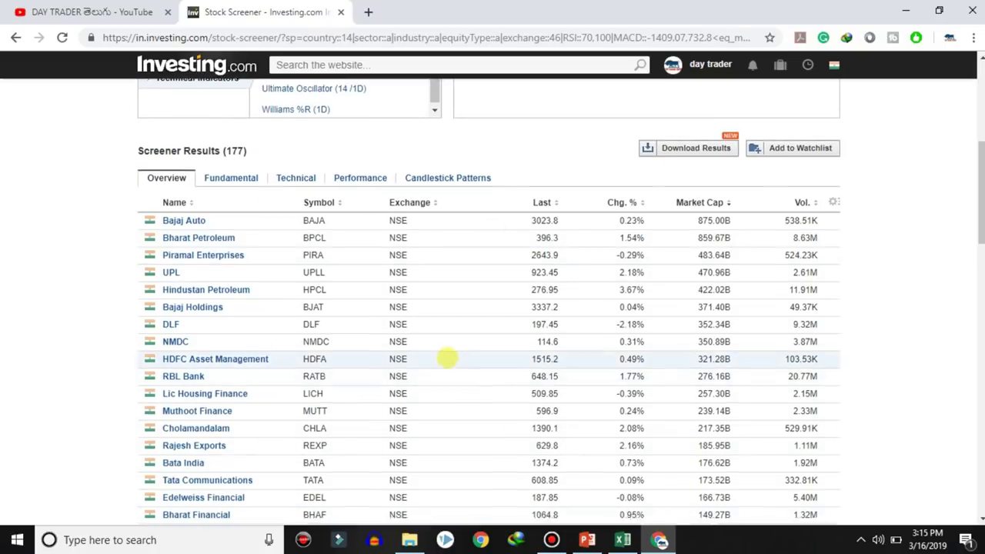
scroll(446, 358, down, 2)
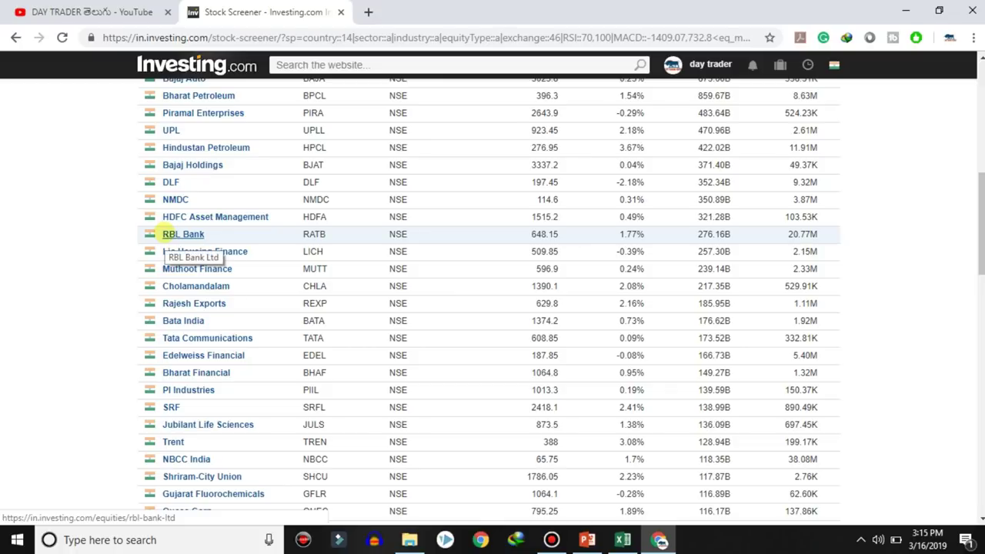